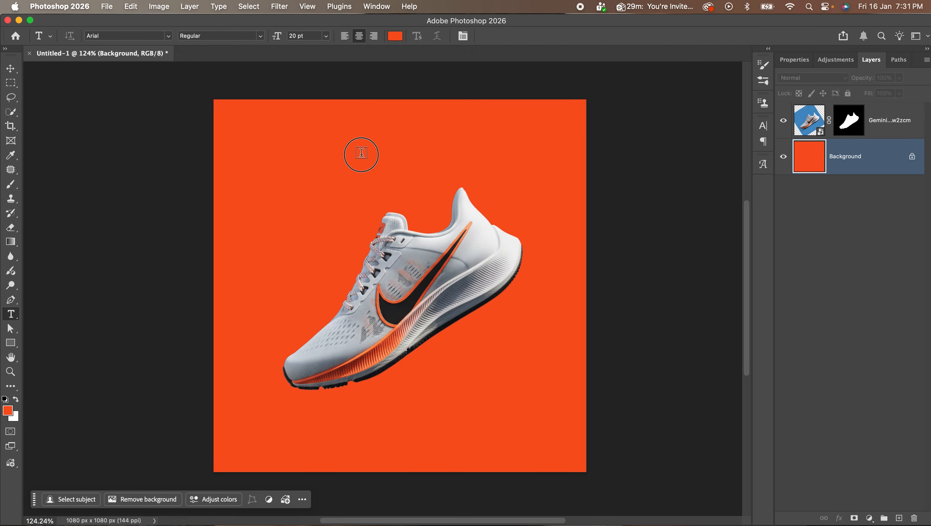
- Add the headline "Just Do It" above the shoe in black all-caps Futura Condensed ExtraBold at 57.26 pt
click(379, 135)
text(Just Do It)
key(super+t)
click(134, 36)
text(futu)
click(277, 124)
click(763, 126)
click(669, 204)
click(763, 126)
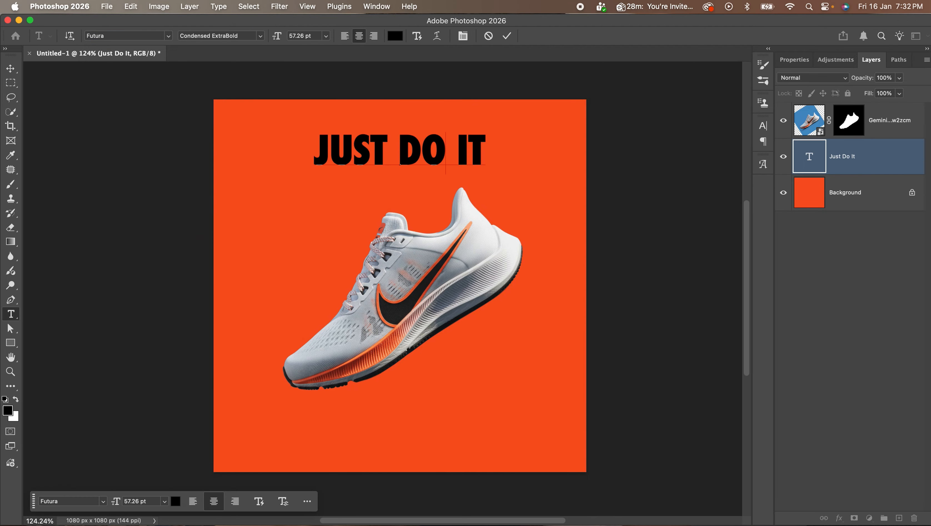
drag(398, 152, 519, 159)
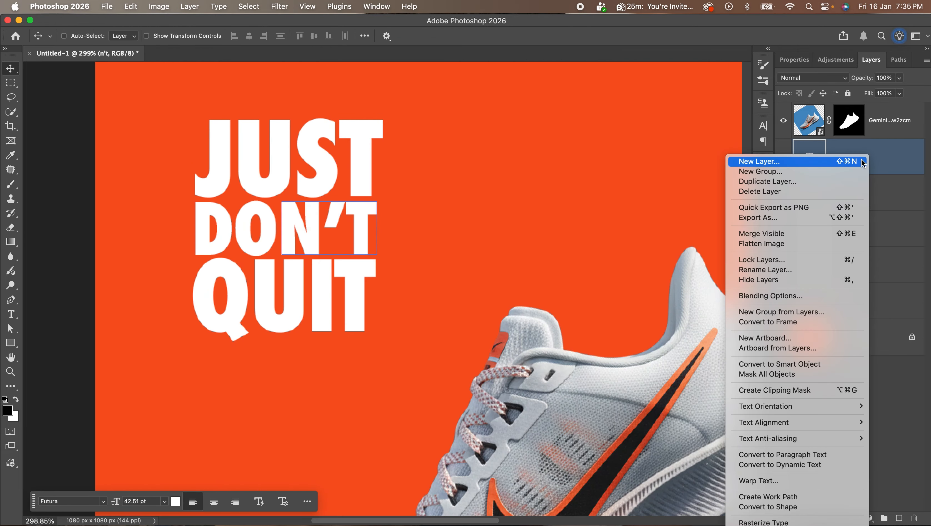
- Give the N'T text 0% fill and a 1 px inside stroke, and copy its layer style to the QU text
click(755, 330)
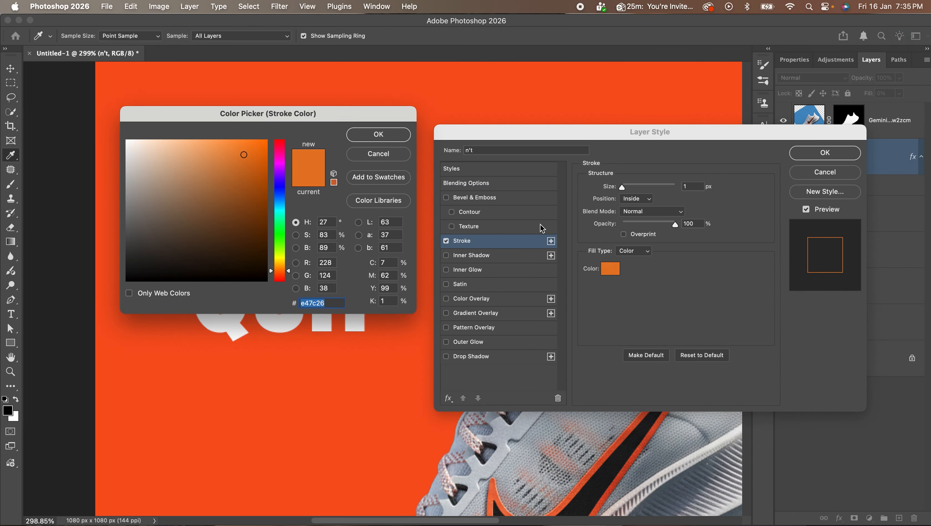
click(825, 153)
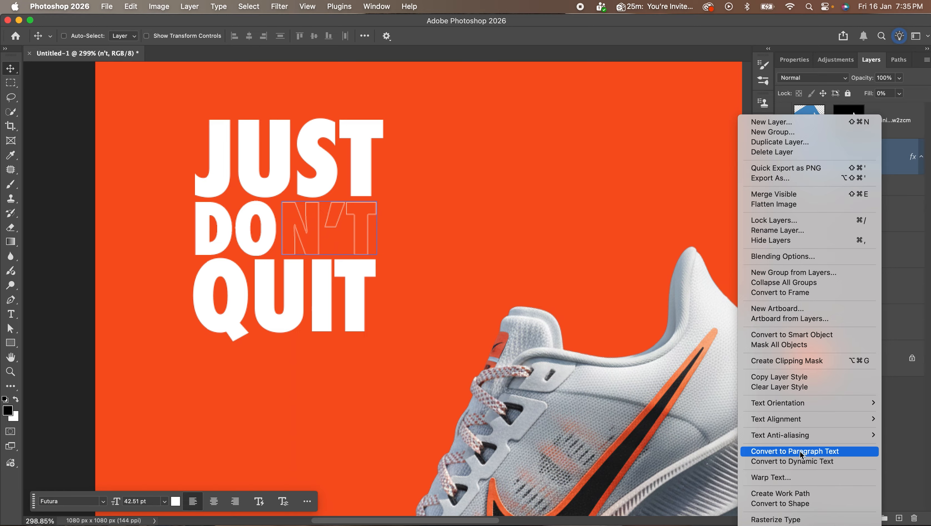
click(798, 379)
click(776, 398)
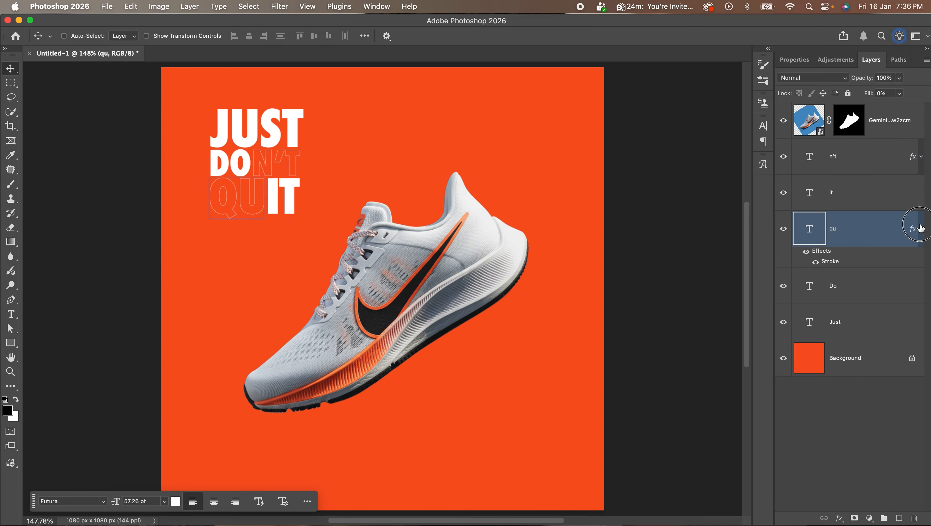
- Group the text layers and scale the group up behind the shoe
click(921, 228)
key(super+alt+a)
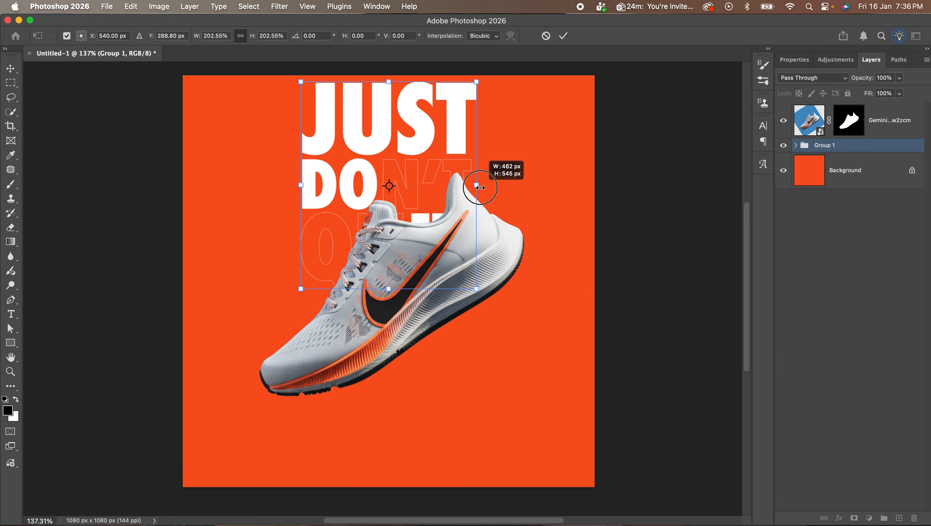
drag(485, 183, 484, 214)
key(Return)
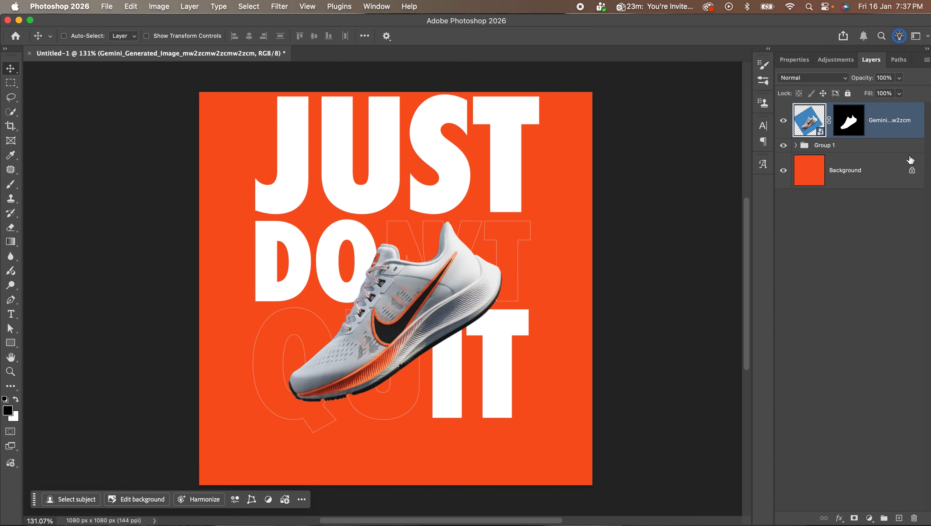
- Add a Multiply drop shadow to the shoe layer at a 130° angle and 87 px size, and raise its opacity and distance
double_click(917, 124)
drag(435, 110, 767, 48)
click(622, 272)
drag(782, 135, 774, 128)
drag(775, 153, 800, 153)
drag(777, 177, 795, 177)
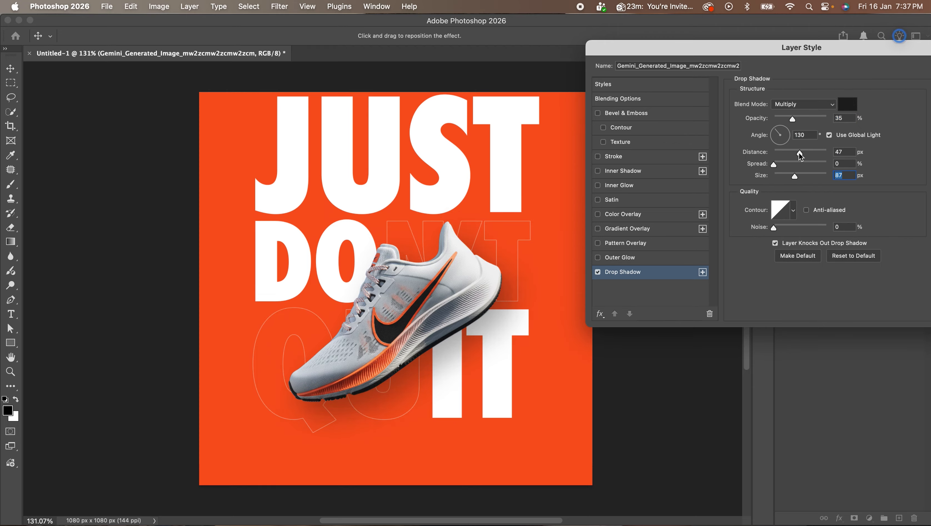
drag(792, 118, 807, 119)
drag(801, 154, 806, 158)
key(Return)
click(921, 121)
- Scale the text group down to about 90.6% and centre it near the canvas's upper edge
click(825, 145)
key(super+t)
drag(542, 108, 517, 137)
drag(456, 192, 468, 171)
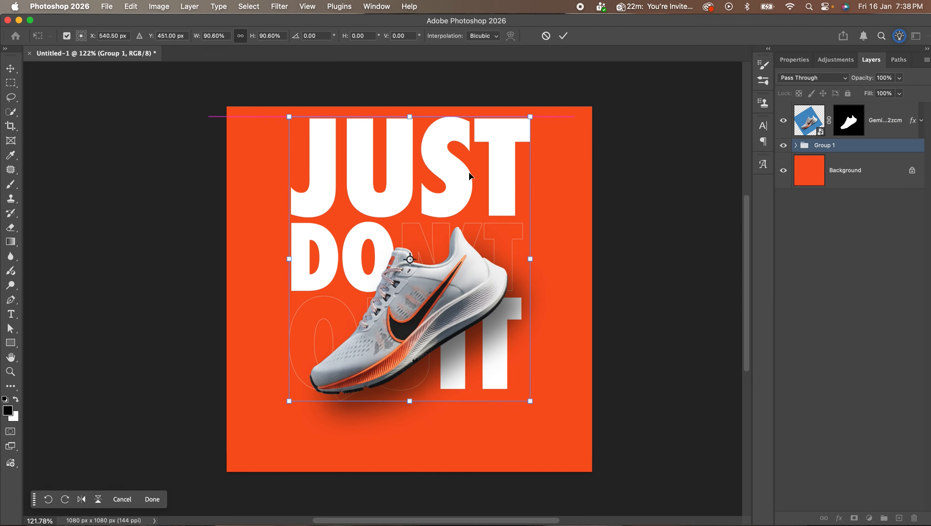
key(Return)
- Enlarge the text group so its three lines nearly fill the canvas
scroll(562, 288, up, 2)
key(super+t)
drag(479, 254, 479, 289)
drag(530, 288, 563, 294)
key(Return)
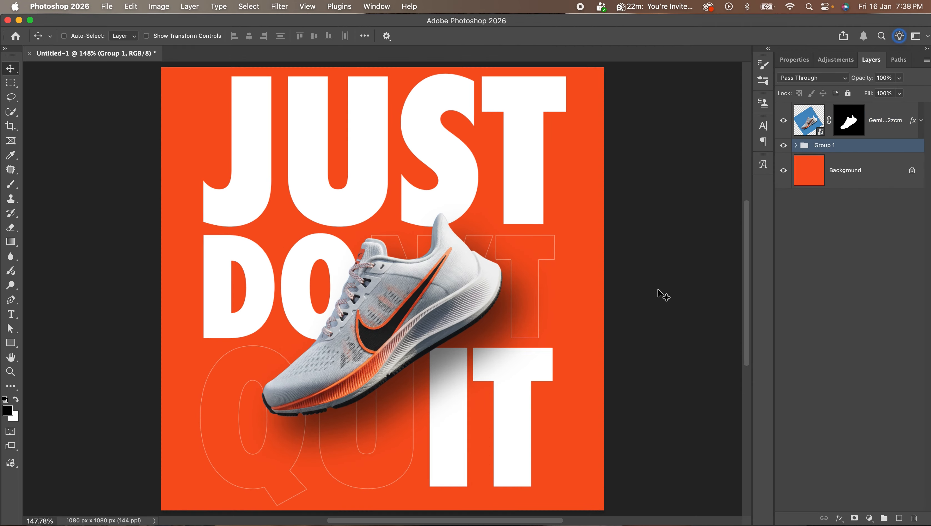
- Place the Logo_NIKE.svg image in the document, shrink it and position it in the canvas's upper-left corner
key(super+Tab)
drag(648, 295, 383, 288)
drag(441, 289, 442, 417)
drag(605, 425, 405, 426)
drag(392, 416, 212, 81)
key(Return)
- Make the solid headline text black and apply a black outline style to the QU text
scroll(628, 239, down, 2)
right_click(451, 172)
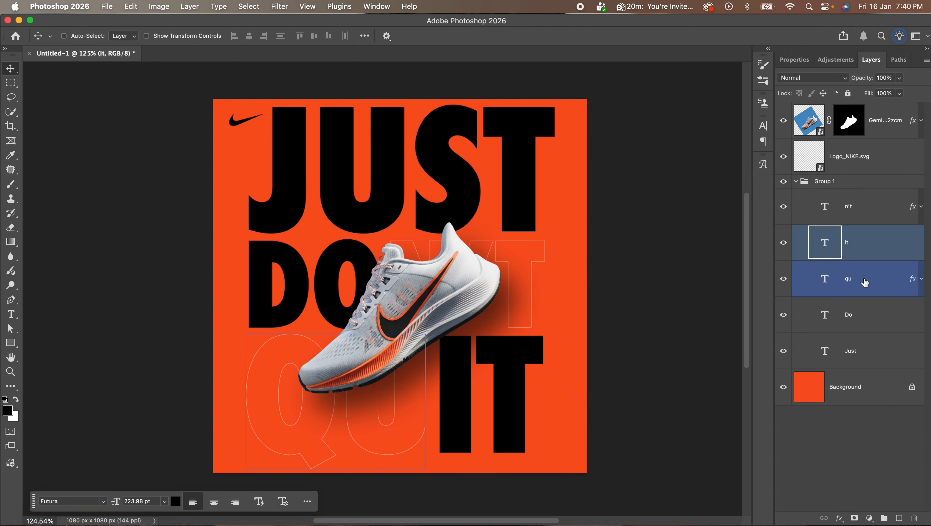
click(876, 306)
scroll(629, 218, up, 1)
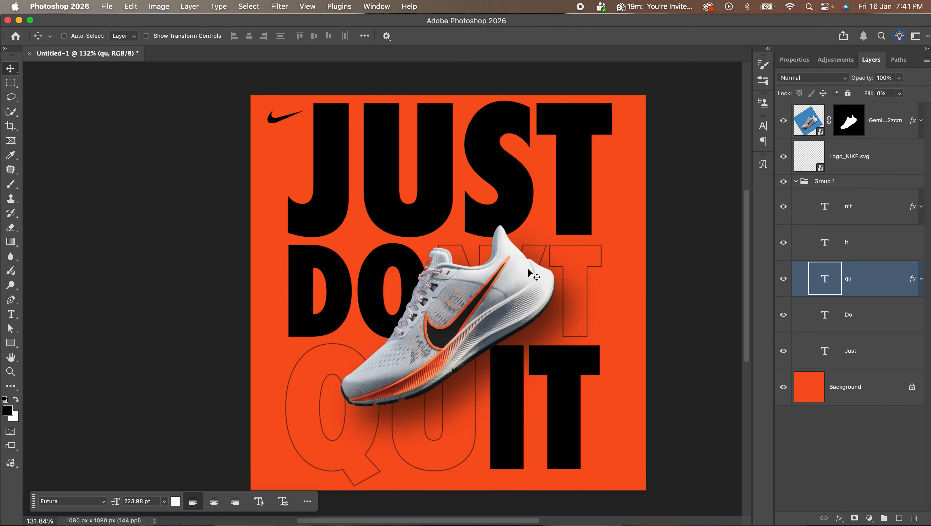
scroll(523, 262, down, 2)
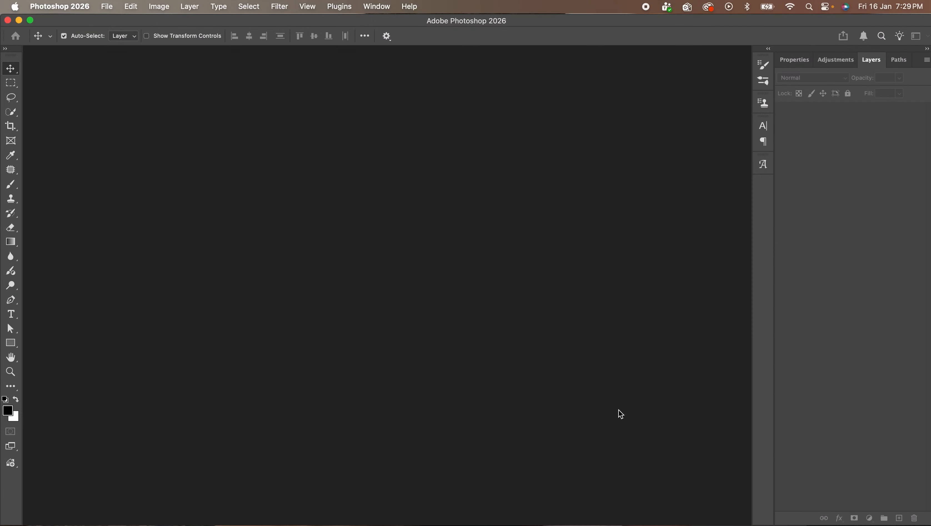
- Create a new document 1080 px wide and 1080 px high
key(super+n)
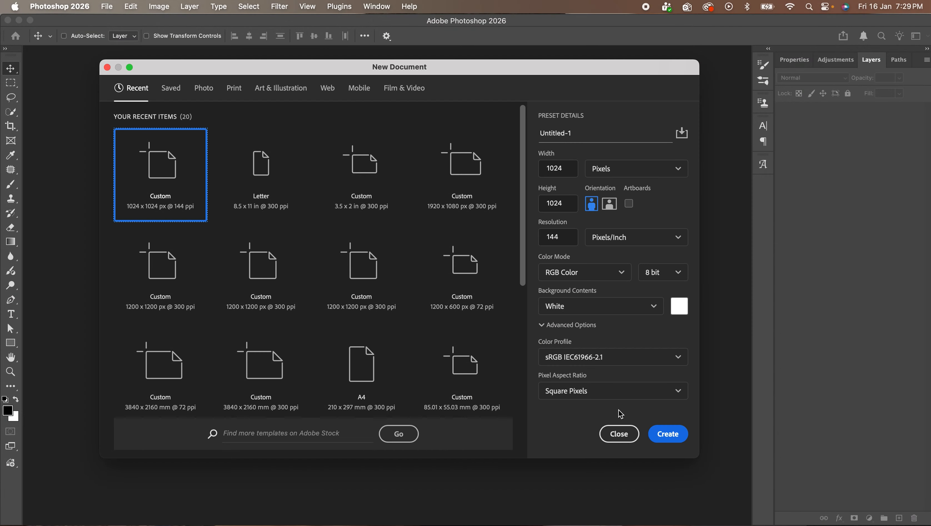
click(573, 171)
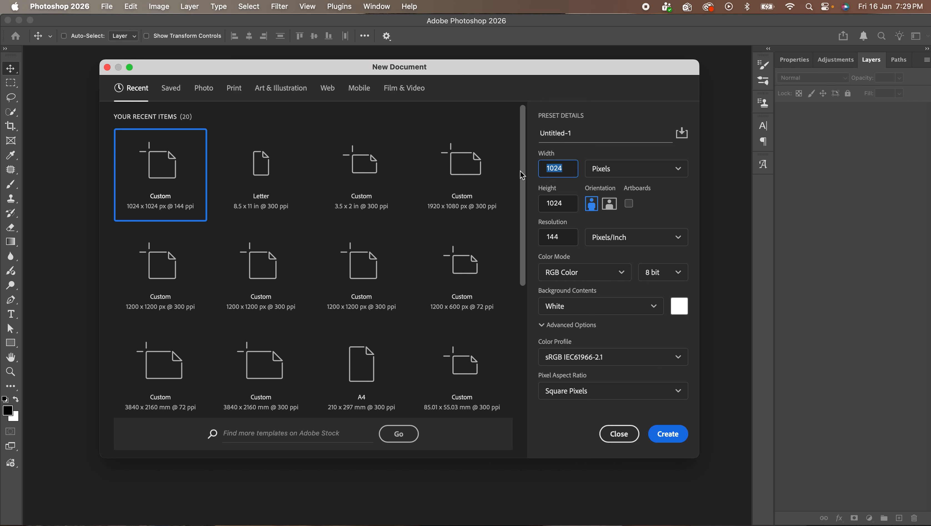
text(1080)
key(Tab)
text(1)
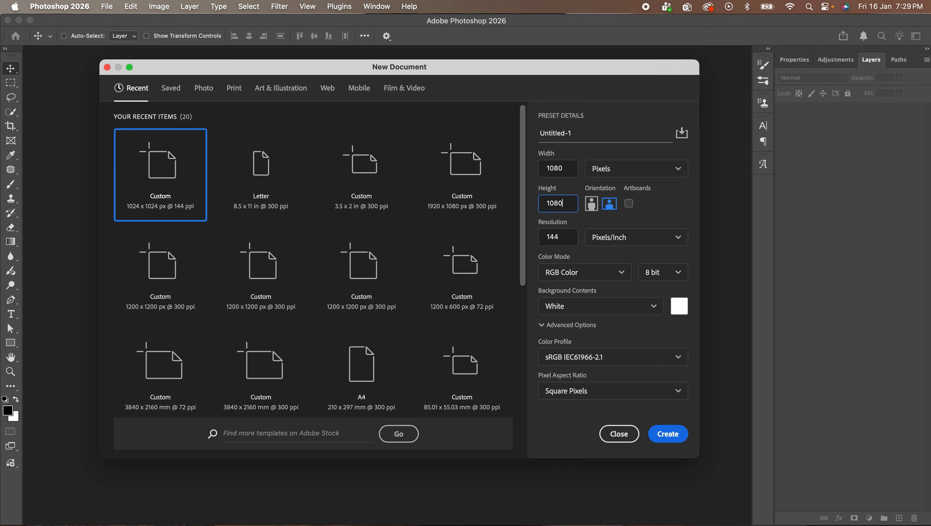
key(Return)
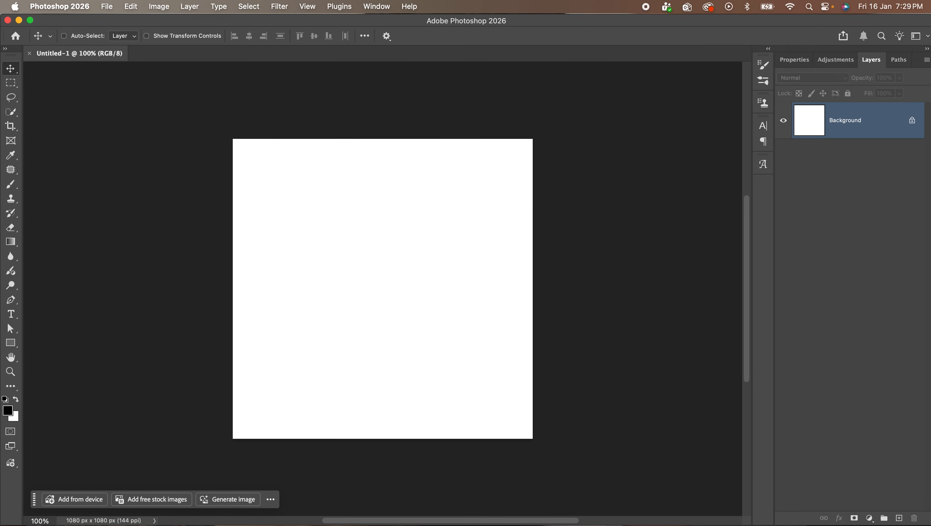
- Place the Gemini-generated shoe PNG from the Images folder into the document and remove its blue background
click(930, 323)
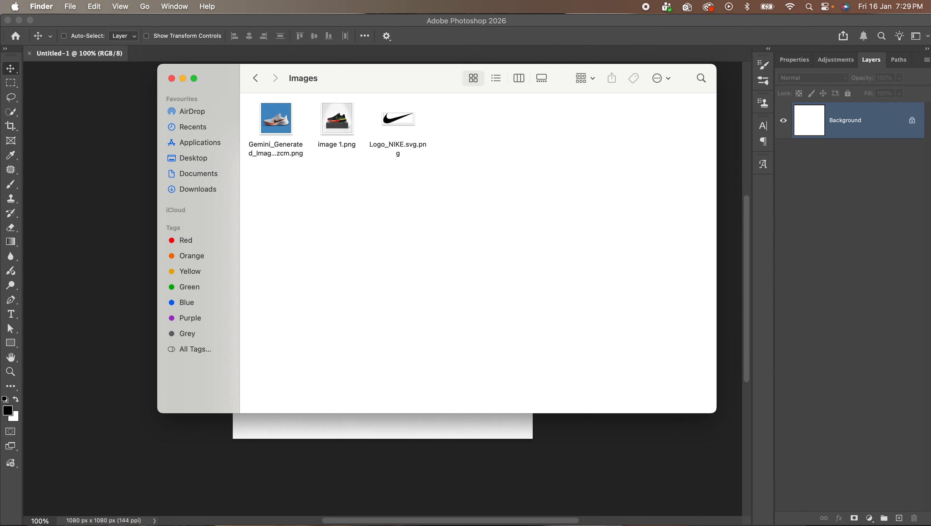
drag(356, 80, 600, 121)
drag(539, 161, 337, 212)
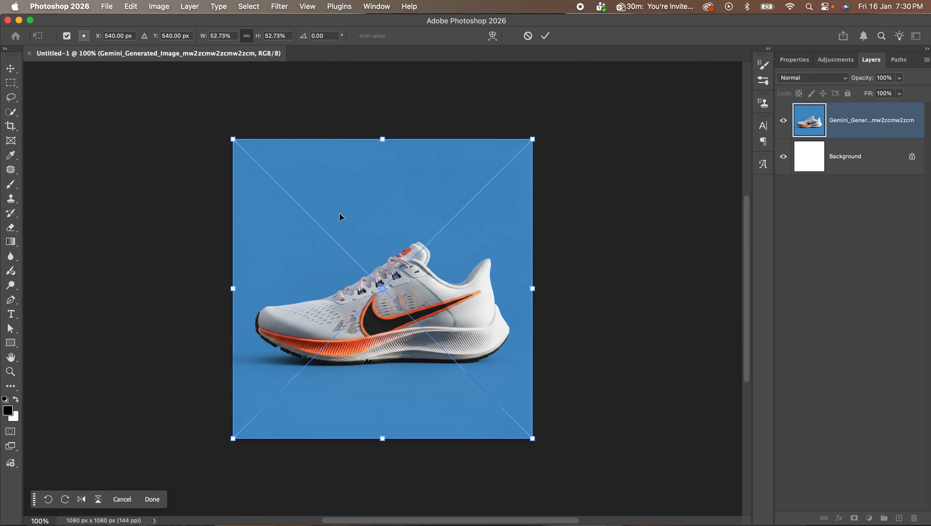
key(Return)
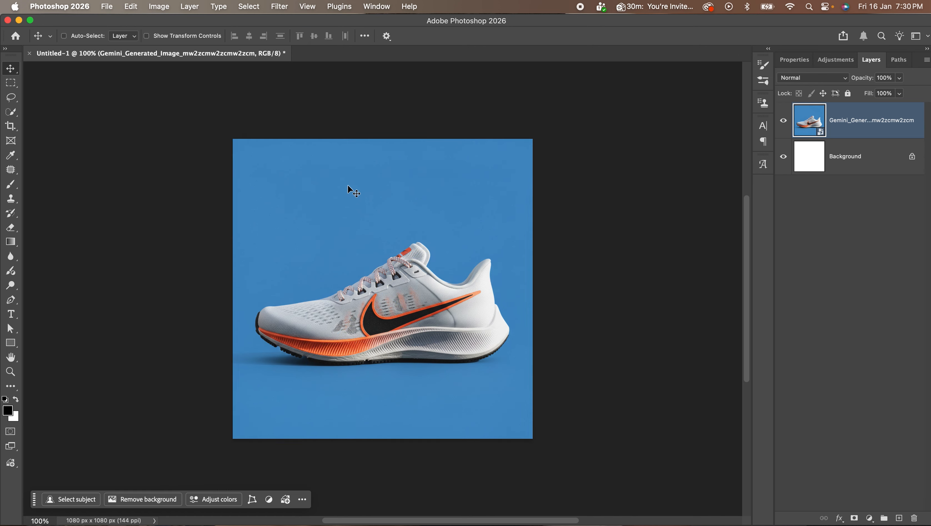
click(154, 497)
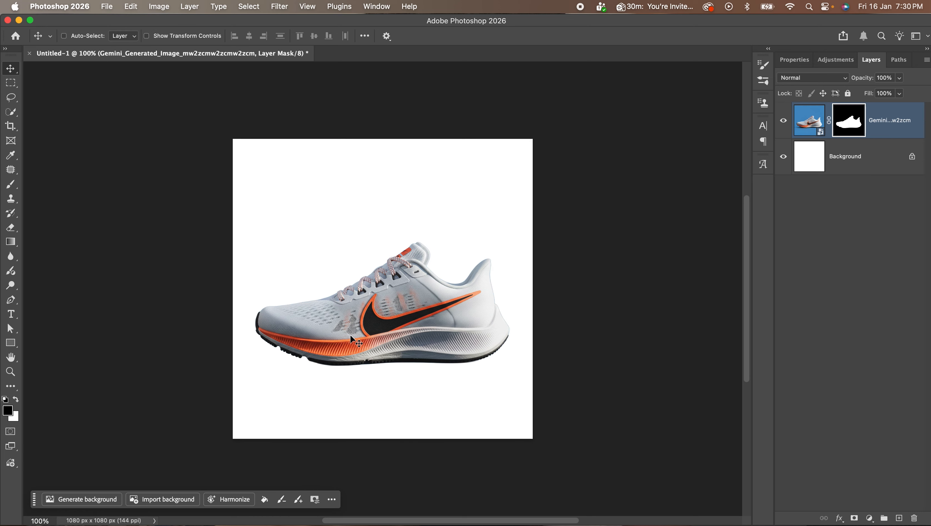
- Rotate the shoe by about -32.3°, scale it to about 86% and position it near the canvas centre
key(super+a)
key(super+t)
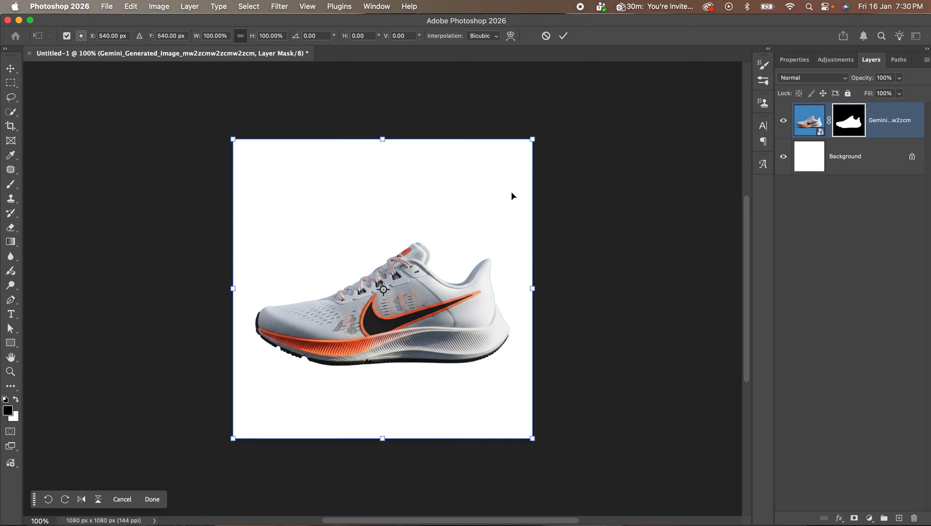
drag(552, 129, 427, 102)
drag(507, 209, 493, 220)
drag(444, 293, 432, 283)
drag(484, 211, 481, 212)
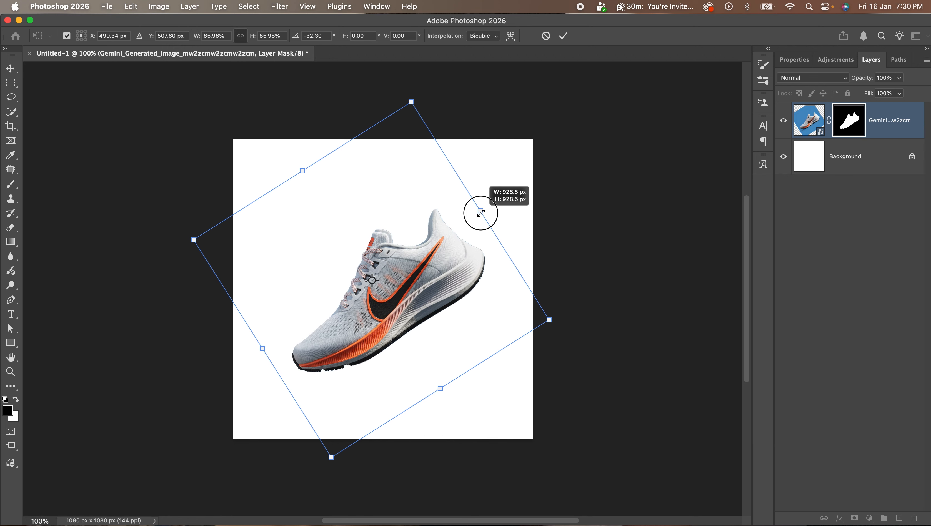
drag(481, 213, 481, 212)
drag(444, 282, 440, 281)
key(Return)
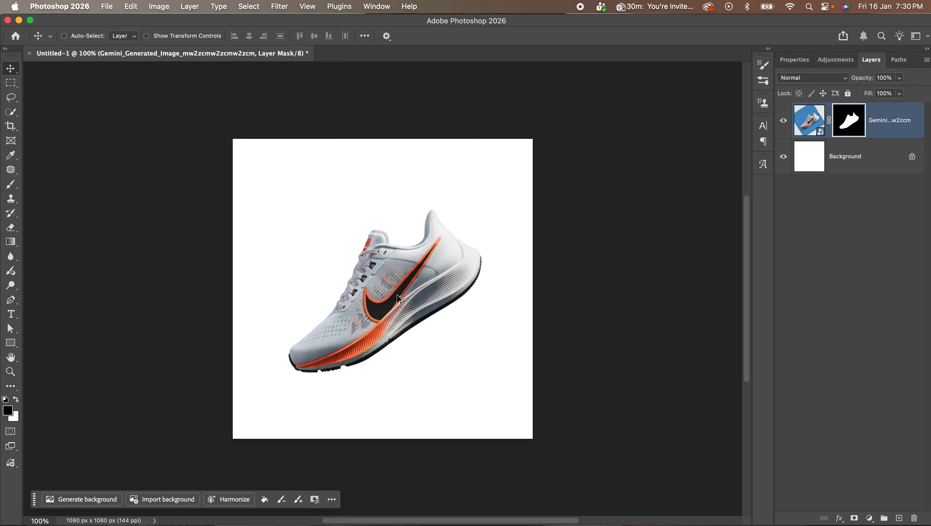
- Sample the orange of the shoe's swoosh outline as the foreground color, with the shoe image active instead of its mask
scroll(394, 295, up, 10)
scroll(395, 297, down, 2)
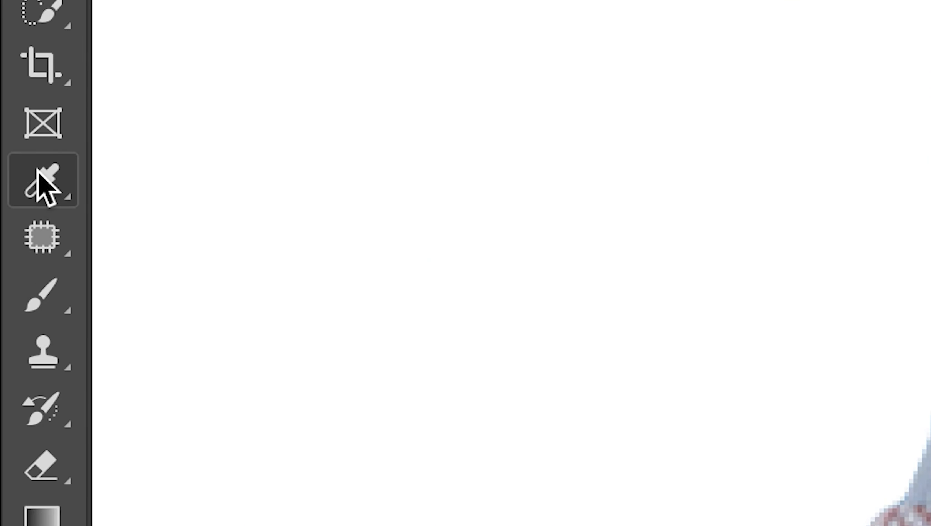
click(11, 154)
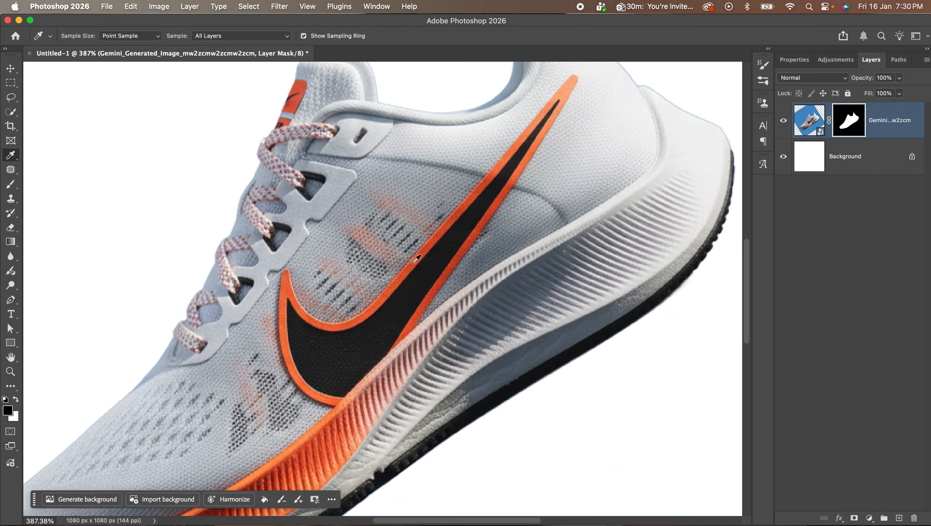
click(748, 359)
click(815, 125)
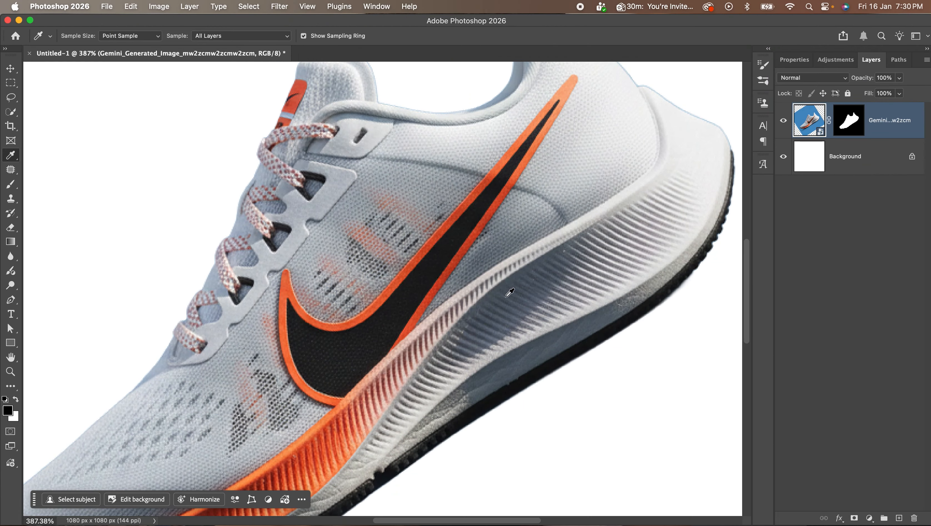
click(397, 281)
key(super+0)
key(v)
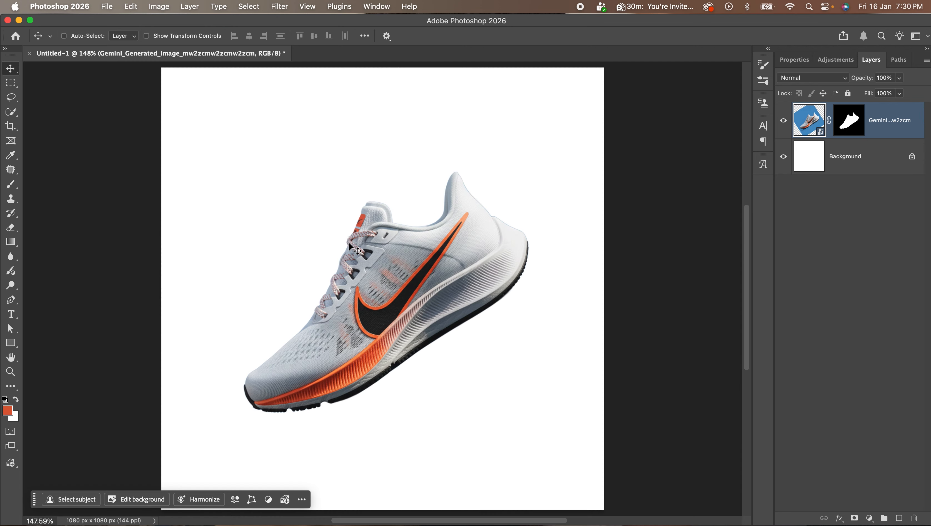
- Change the foreground color to a brighter, more saturated orange
click(7, 410)
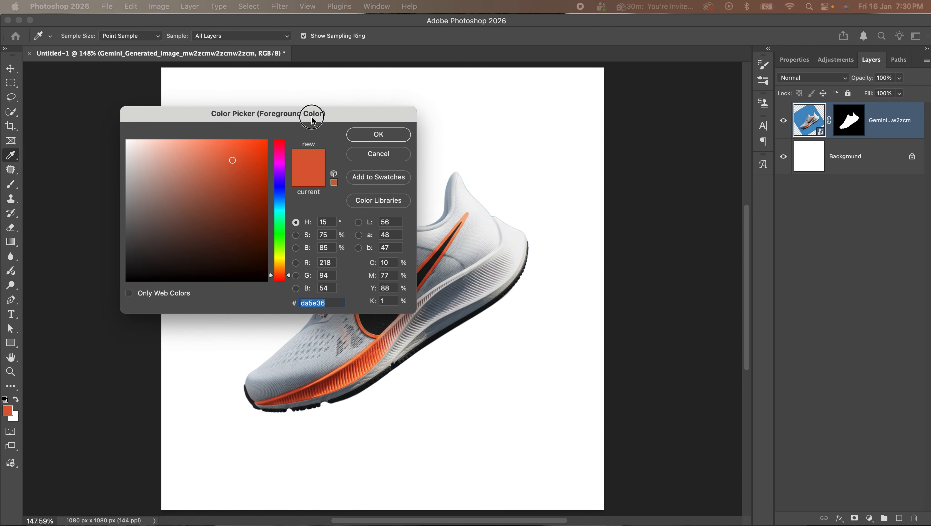
mouse_move(236, 159)
mouse_down()
mouse_move(227, 152)
mouse_move(250, 144)
mouse_up()
click(378, 135)
key(v)
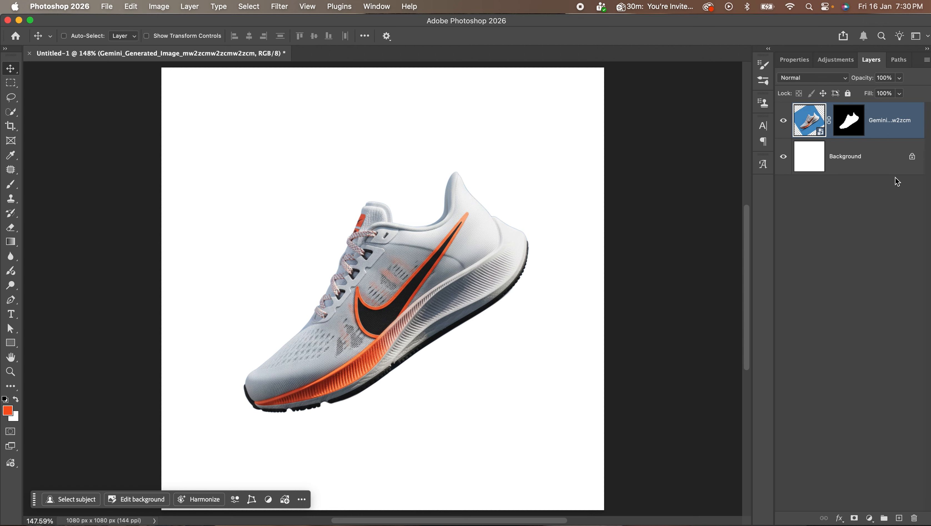
- Fill the Background layer with the orange foreground color
click(878, 166)
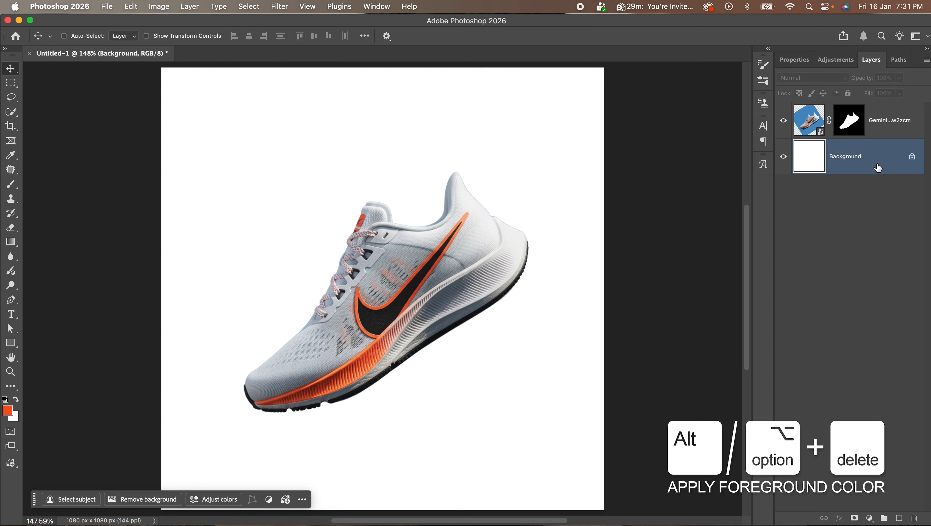
key(alt+BackSpace)
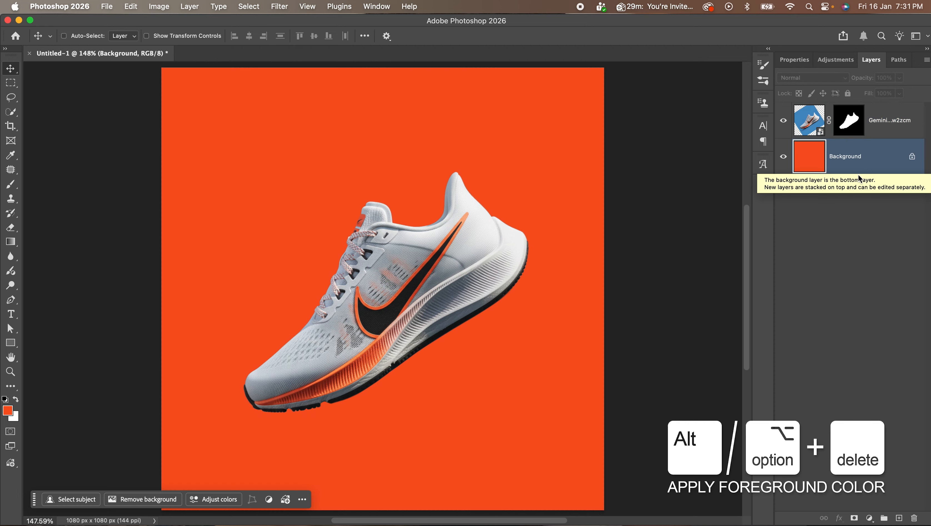
scroll(494, 284, down, 1)
scroll(494, 283, down, 1)
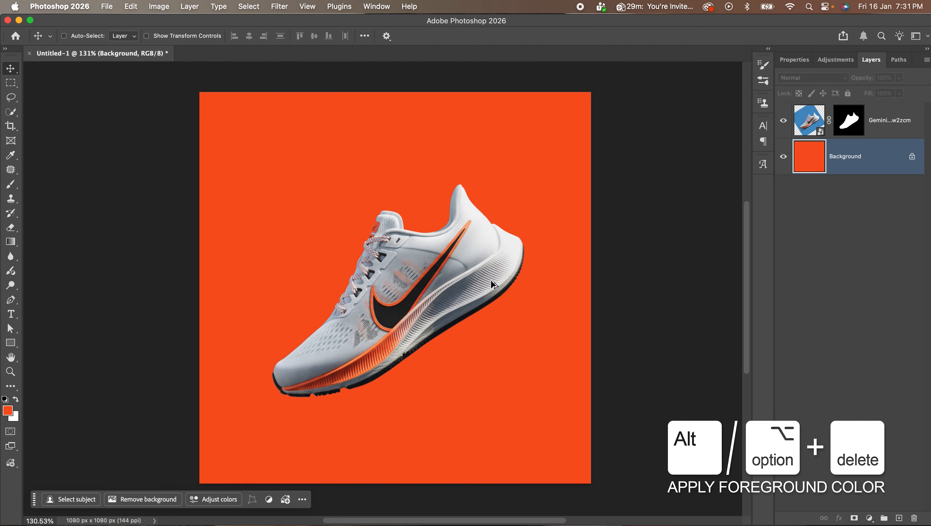
- Select the shoe layer directly on the canvas
right_click(475, 248)
click(481, 252)
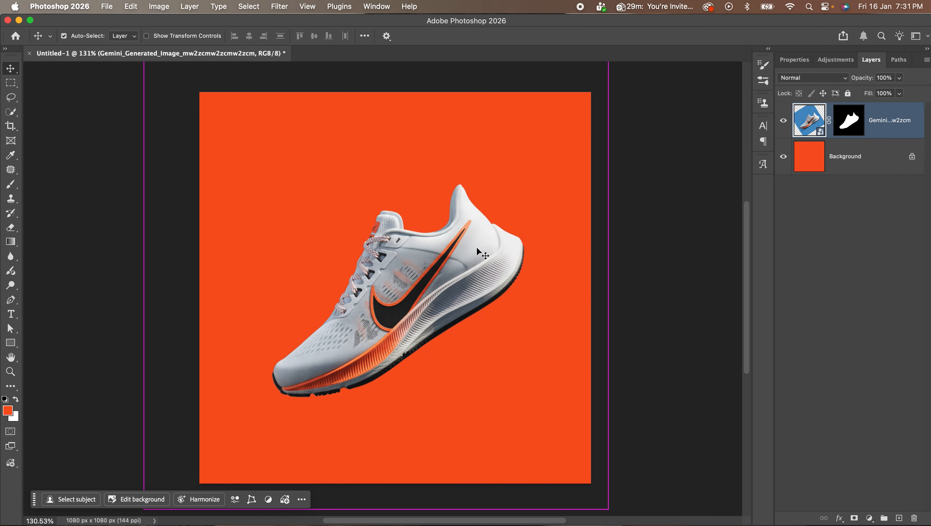
right_click(509, 164)
click(518, 168)
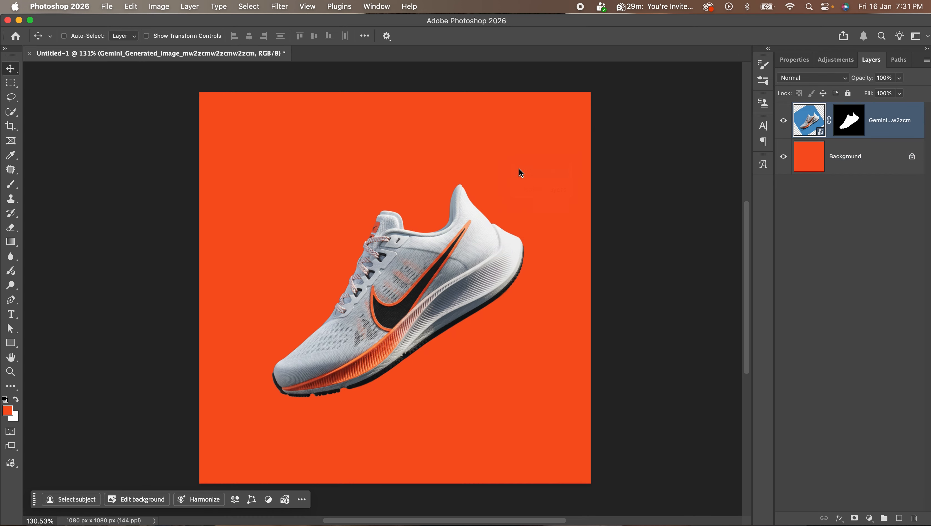
- Add the text "Just Do It" above the shoe, on a layer between the shoe and the Background, and color it black (000000)
scroll(496, 249, down, 1)
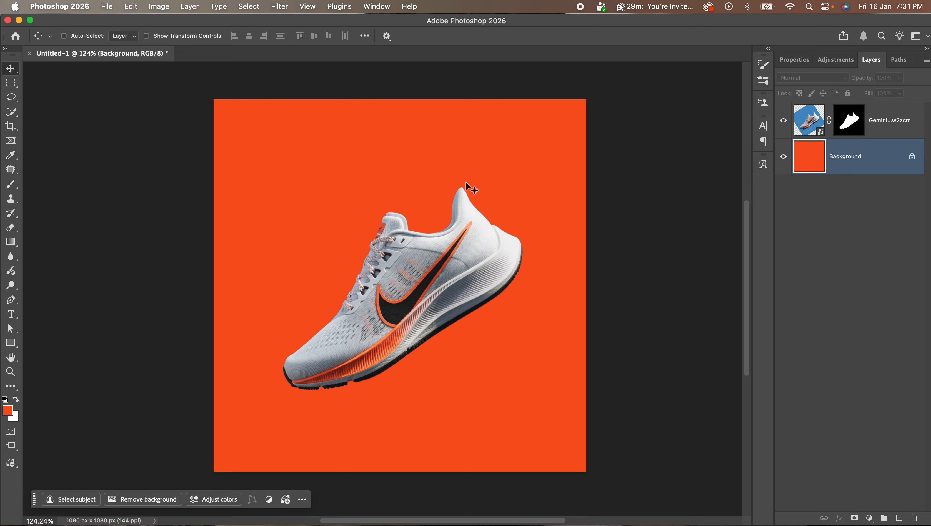
key(t)
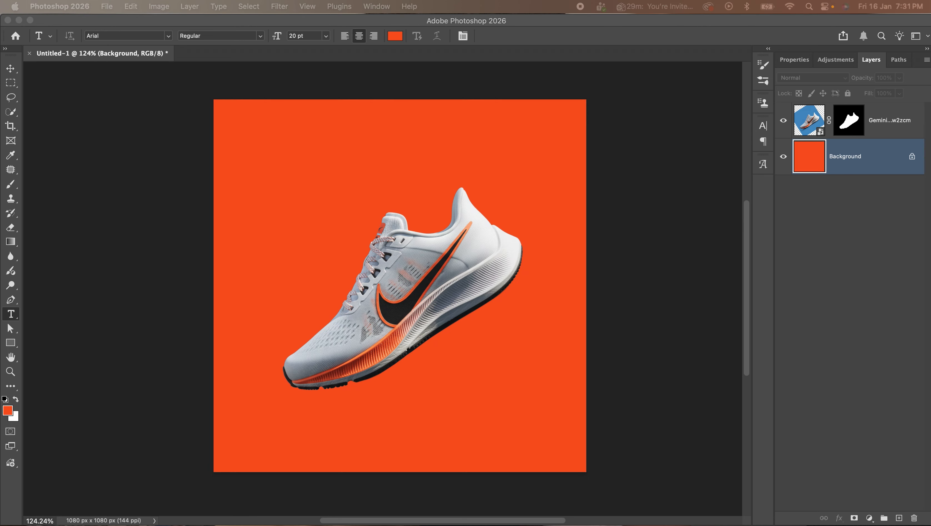
click(359, 151)
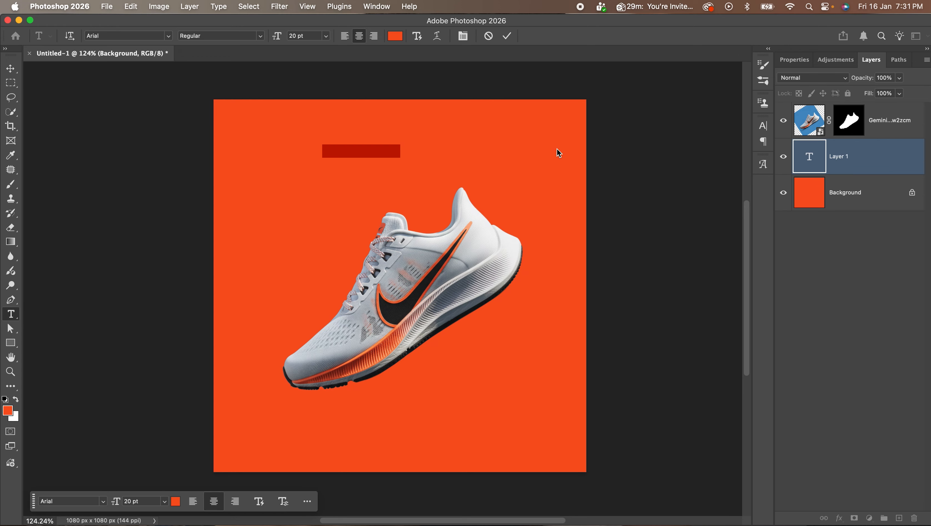
key(super+v)
key(super+a)
click(12, 412)
drag(259, 255, 269, 283)
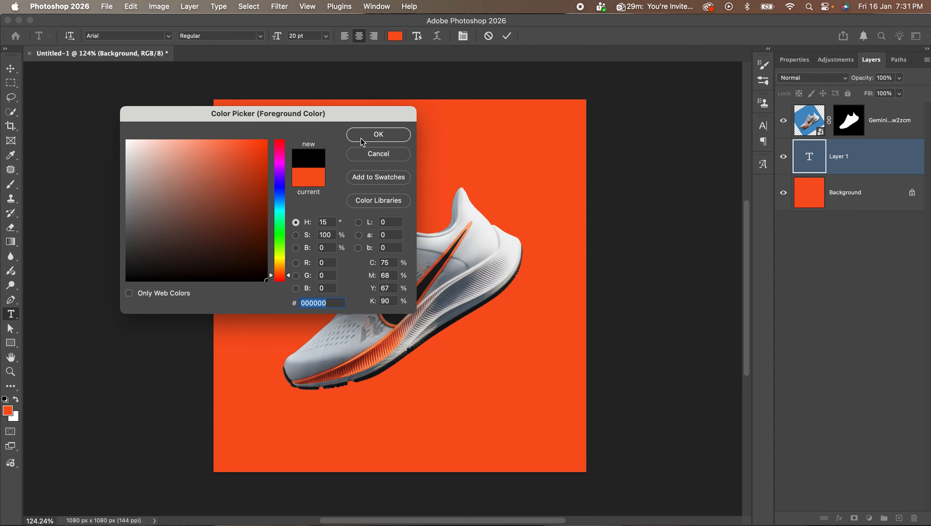
click(379, 135)
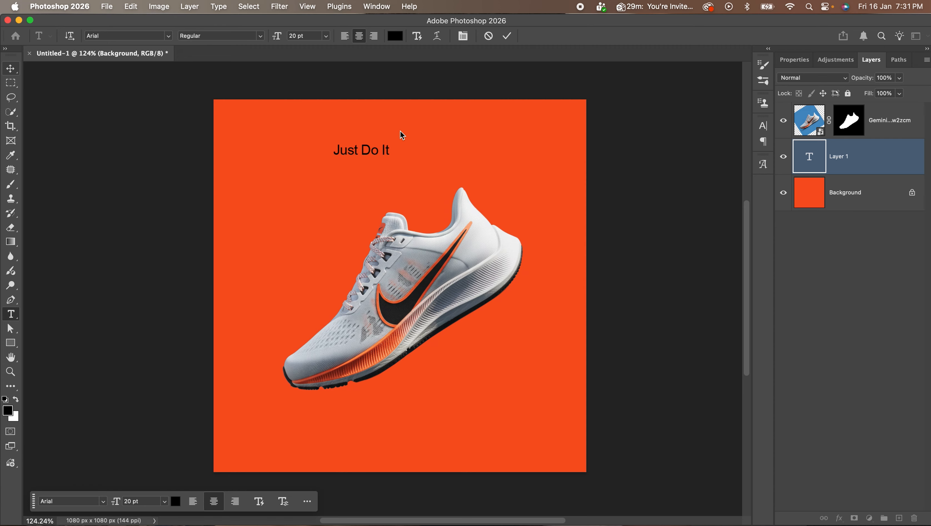
- Scale the "Just Do It" text up to about 57 pt and center it above the shoe
key(super+t)
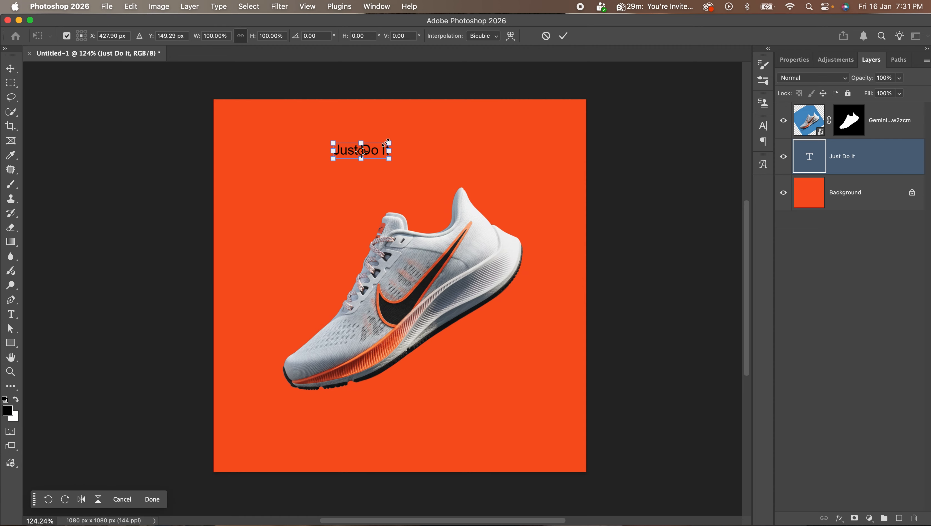
drag(397, 140, 424, 152)
key(Return)
- Change the headline's font to Futura Condensed ExtraBold
double_click(423, 141)
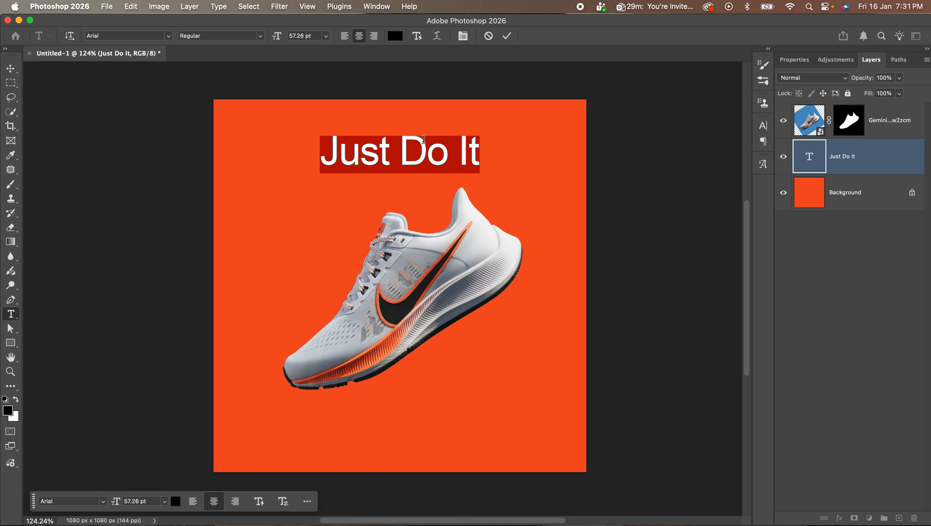
click(135, 37)
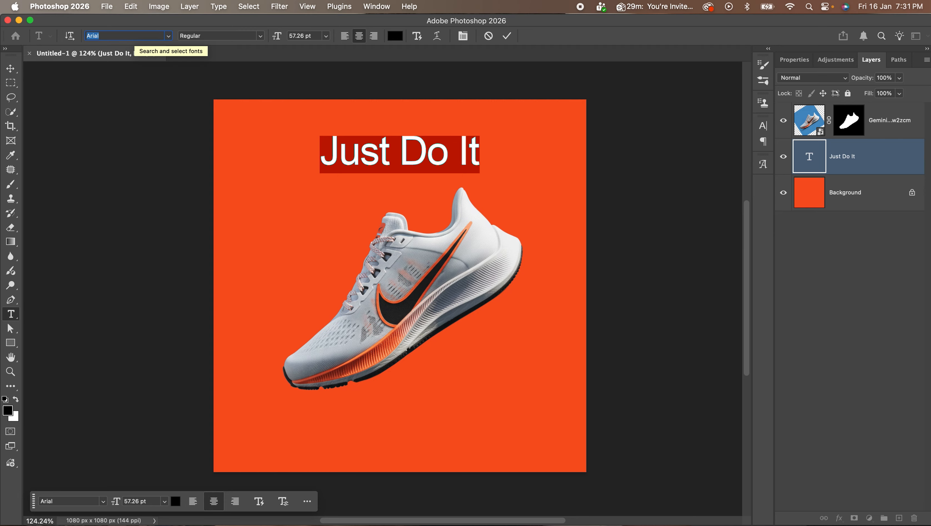
text(futu)
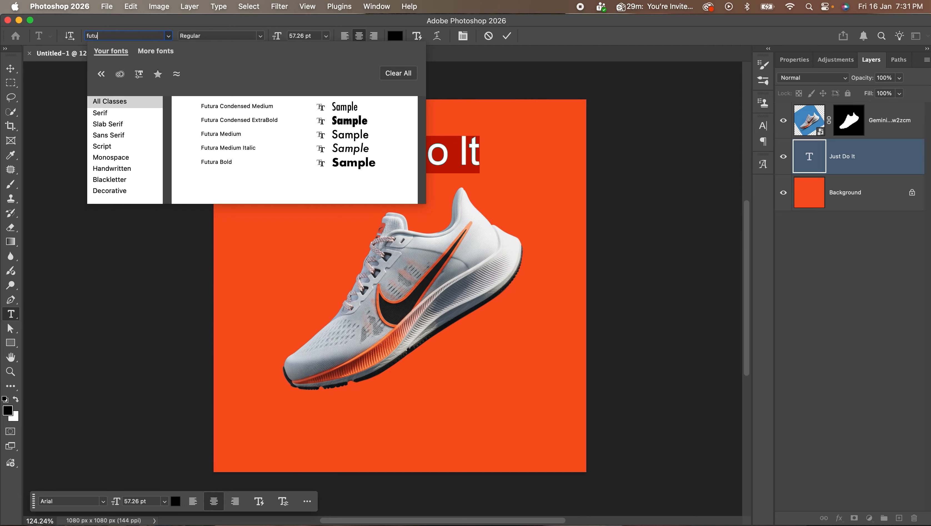
click(278, 124)
- Set the whole "Just Do It" headline in all caps
triple_click(422, 154)
key(super+t)
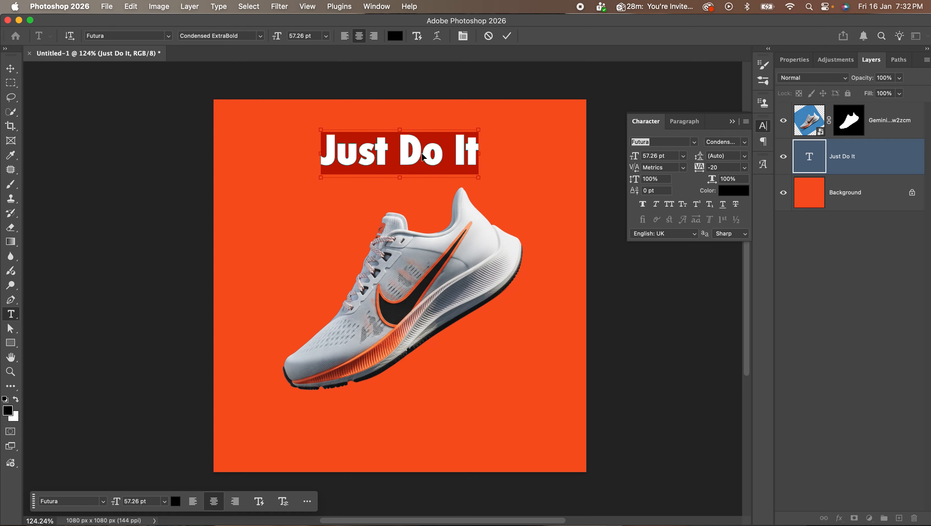
click(669, 204)
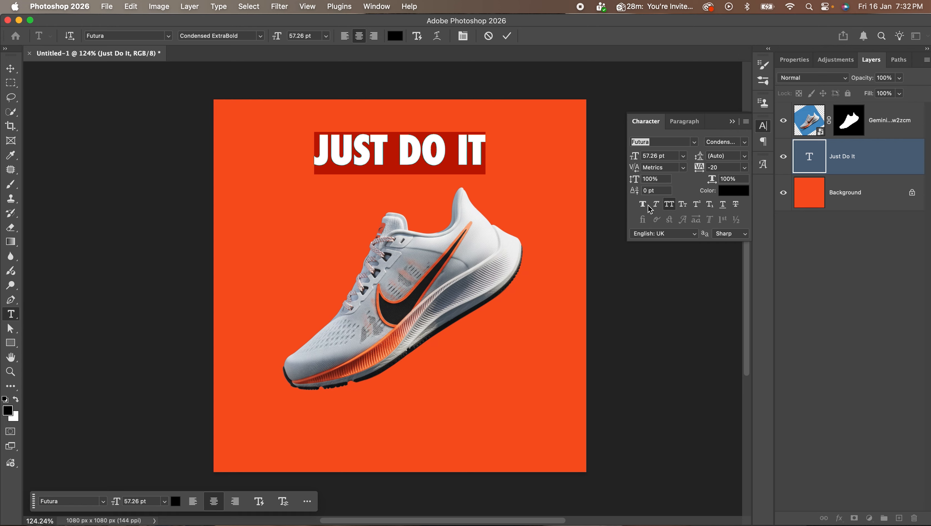
click(452, 147)
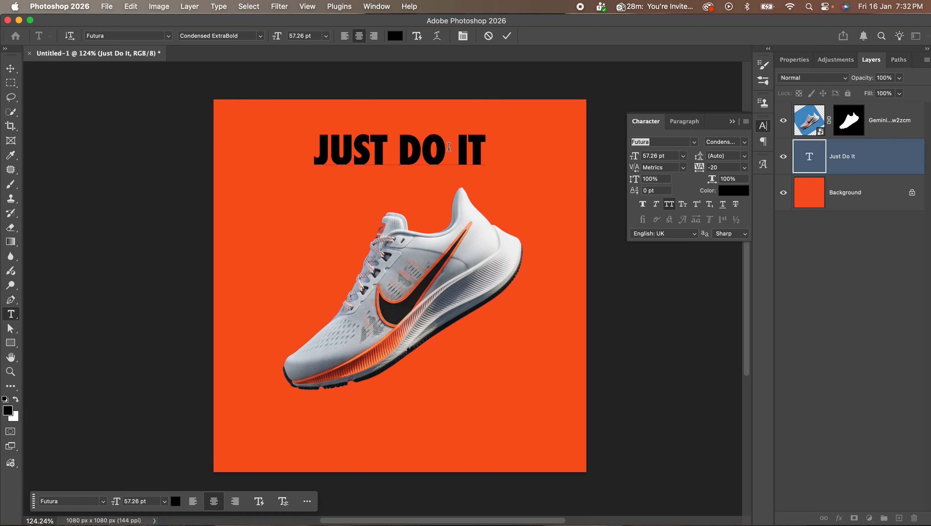
key(super+a)
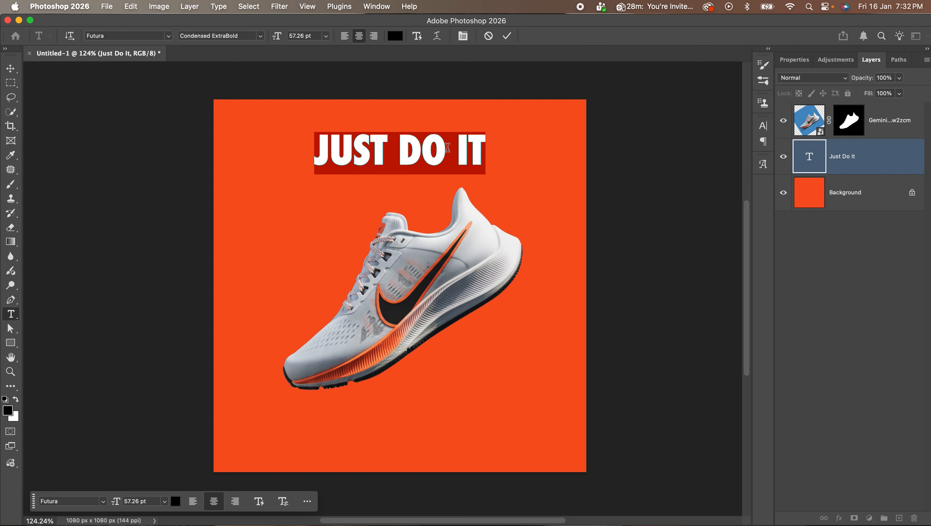
click(445, 145)
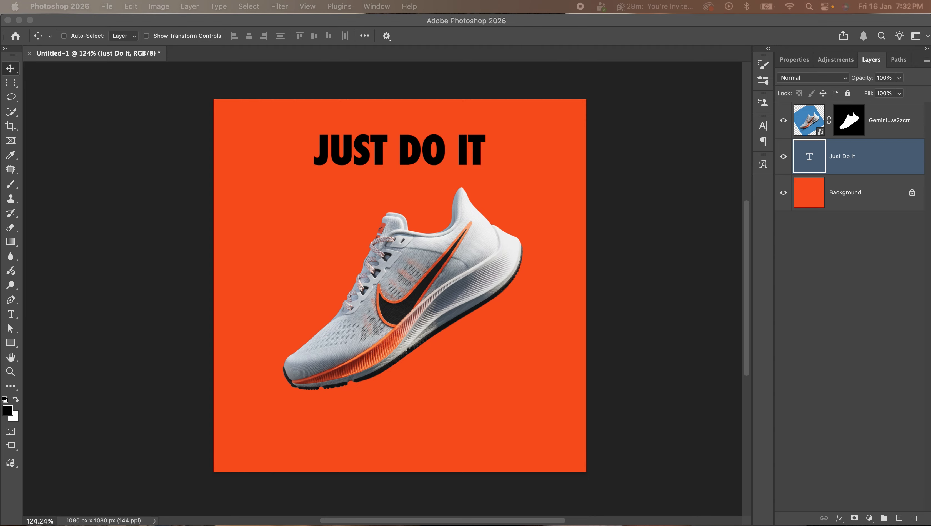
- Delete "Do It" from the headline so the text layer contains only "Just"
click(442, 151)
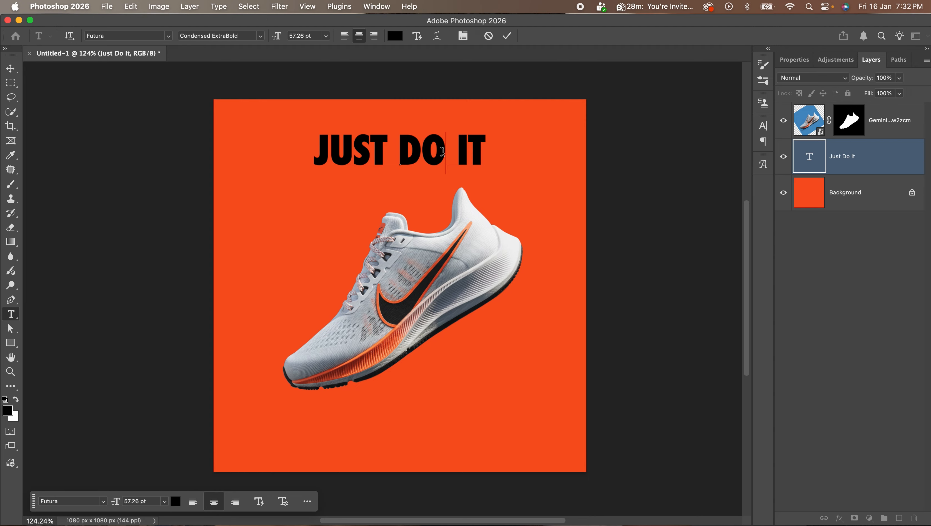
drag(389, 149, 513, 153)
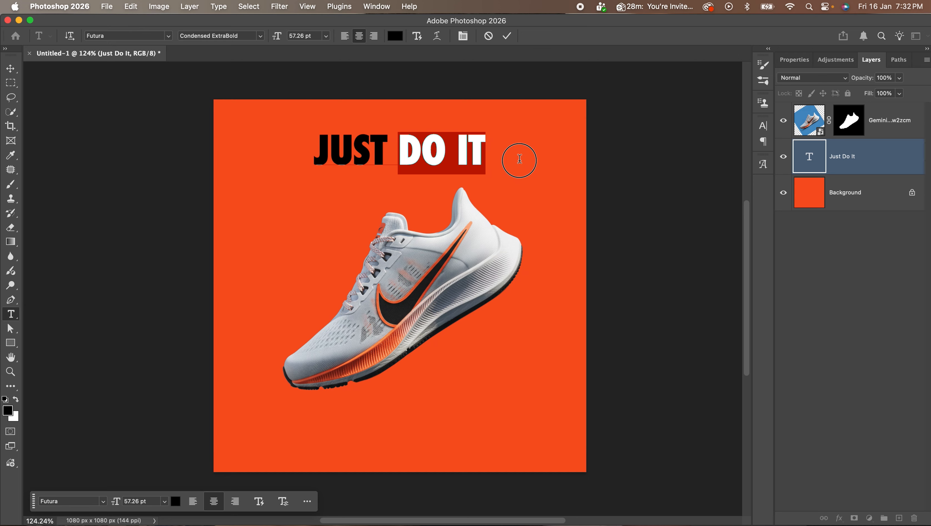
key(BackSpace)
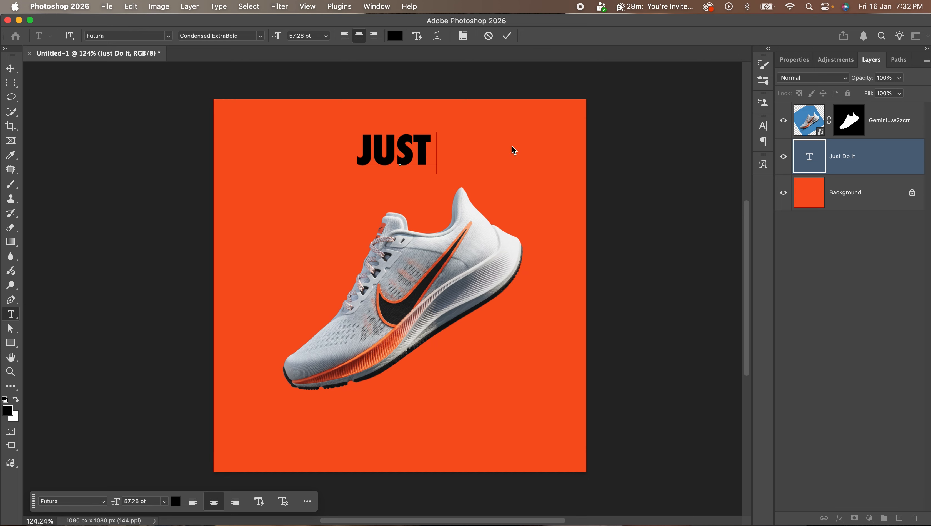
key(BackSpace)
click(15, 67)
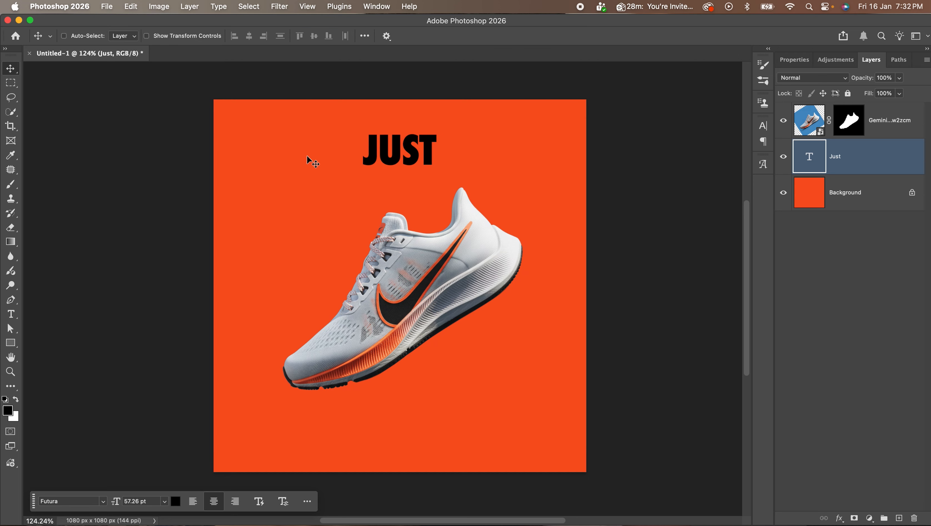
- Move "JUST" to the poster's upper left, duplicate it directly below, and change the copy's text to "Do"
drag(386, 151, 292, 180)
double_click(292, 179)
text(DO IT)
double_click(305, 181)
key(BackSpace)
key(BackSpace)
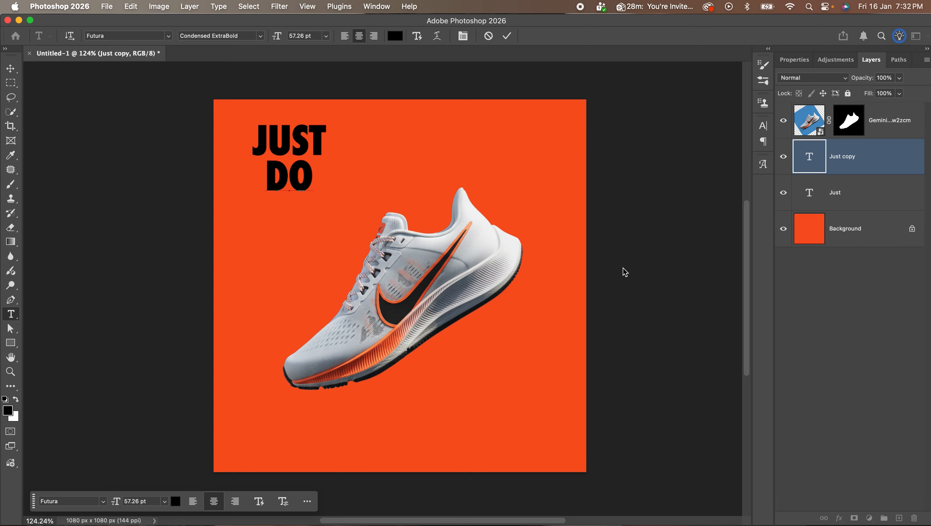
key(Escape)
- Left-align the text of both the "Do" and "Just" layers
shift+click(851, 191)
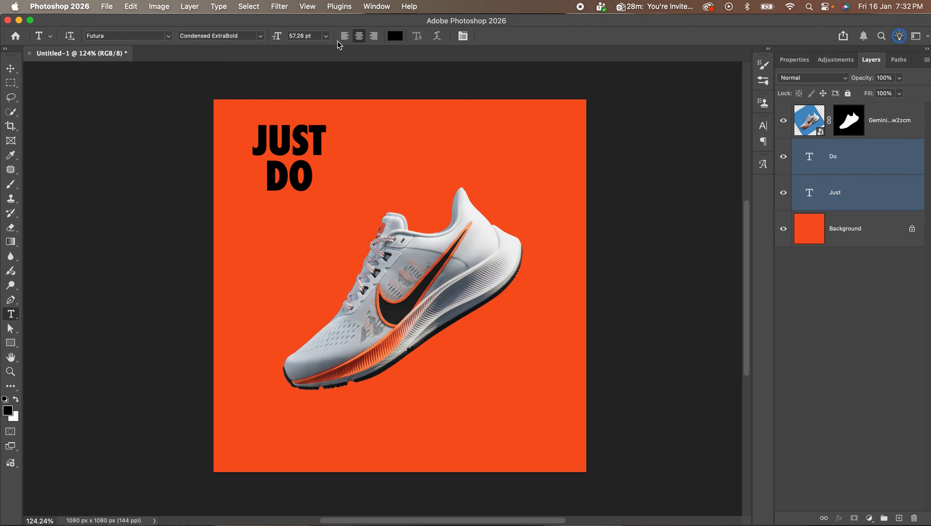
click(342, 36)
click(15, 70)
- Duplicate the "Do" layer beside the original and change the copy to "n't" so the line reads "DON'T"
drag(312, 157, 326, 182)
click(854, 280)
click(864, 172)
double_click(324, 173)
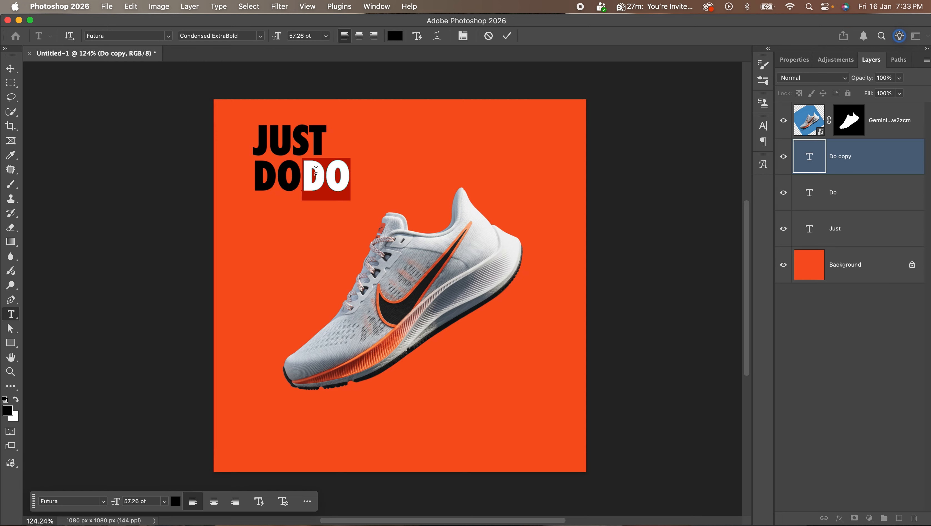
text(N')
click(10, 68)
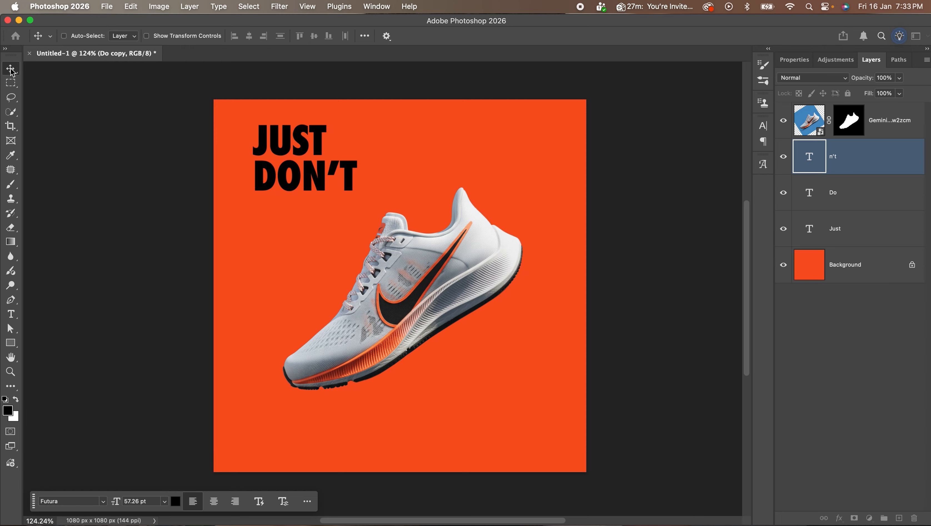
- Duplicate the "Do" layer below the "DON'T" line and change the copy's text to "qu"
drag(289, 194, 293, 225)
double_click(293, 226)
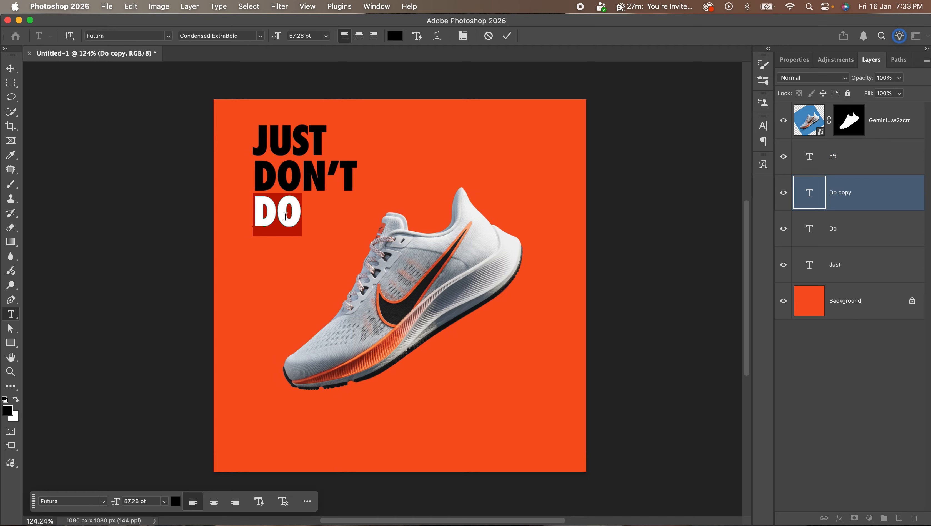
text(qu)
key(Escape)
- Duplicate the "qu" layer beside the original and change the copy to "it" so the line reads "QUIT"
drag(287, 221, 335, 225)
double_click(336, 224)
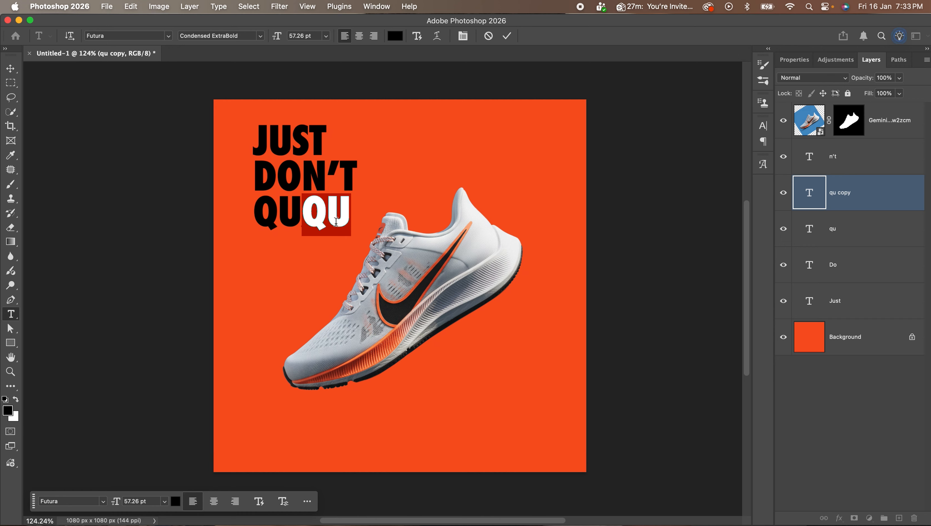
text(it)
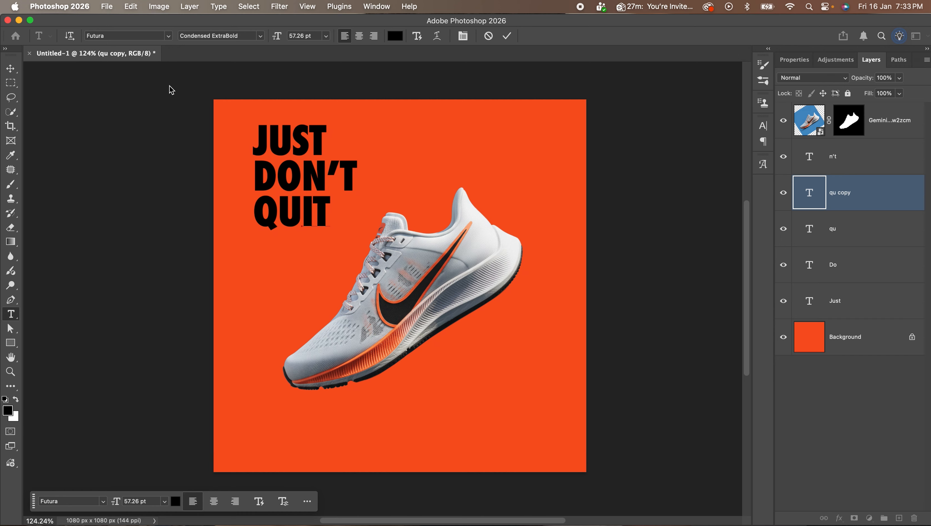
click(16, 72)
- Scale the "Do" and "n't" layers together to about 74% so "DON'T" matches the width of "QUIT"
scroll(309, 181, up, 5)
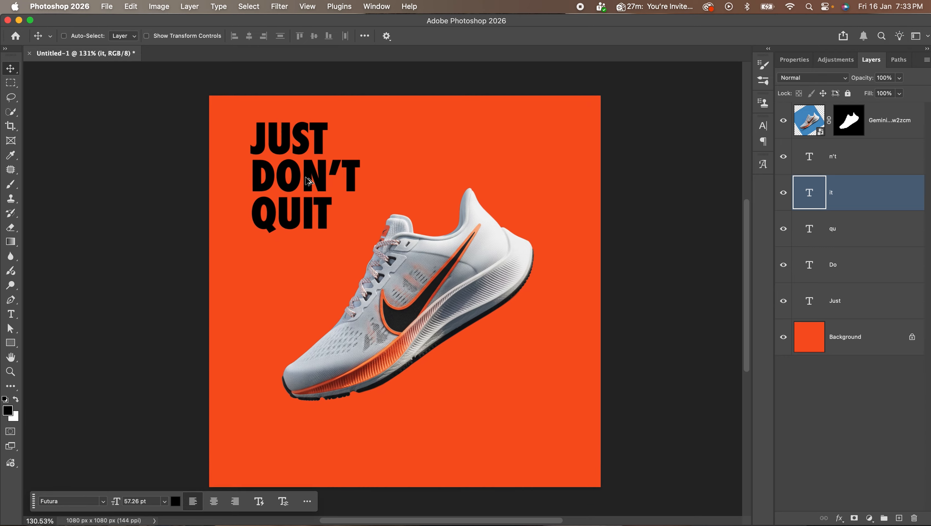
scroll(308, 181, up, 1)
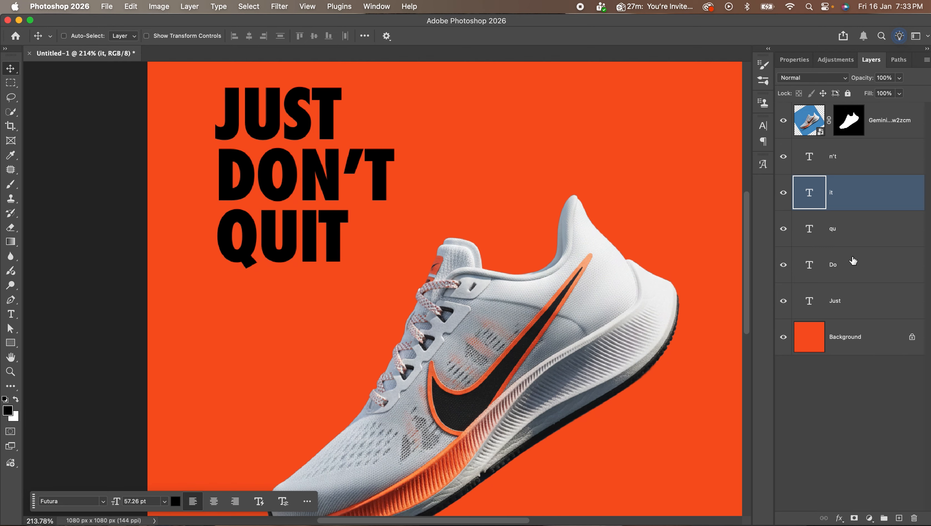
right_click(331, 182)
click(340, 186)
right_click(291, 166)
shift+click(299, 169)
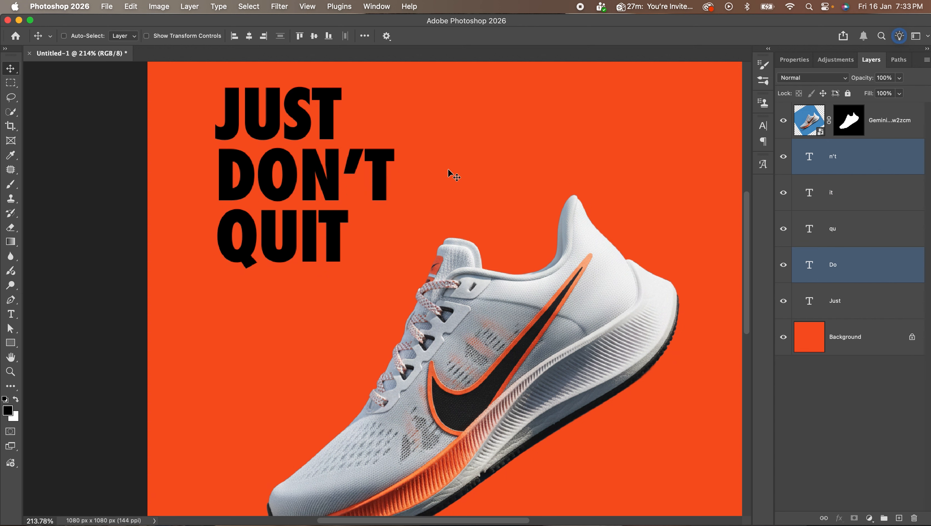
key(super+t)
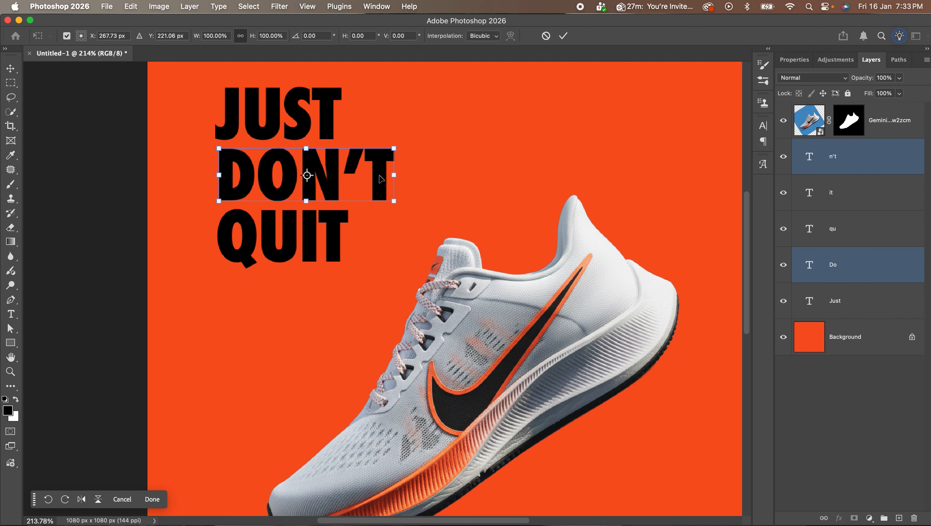
drag(391, 152, 353, 175)
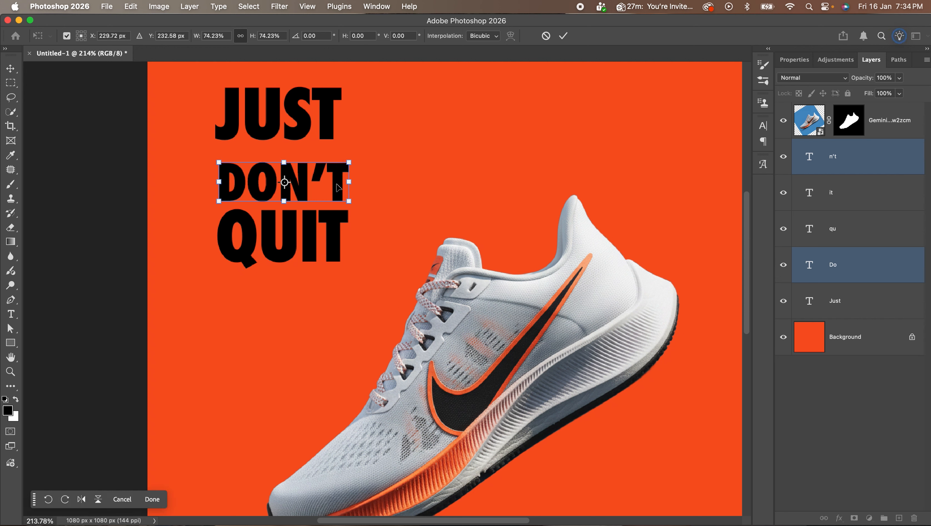
key(Return)
- Enlarge "JUST" to about 63 pt and shift it down close to the "DON'T" line
click(307, 128)
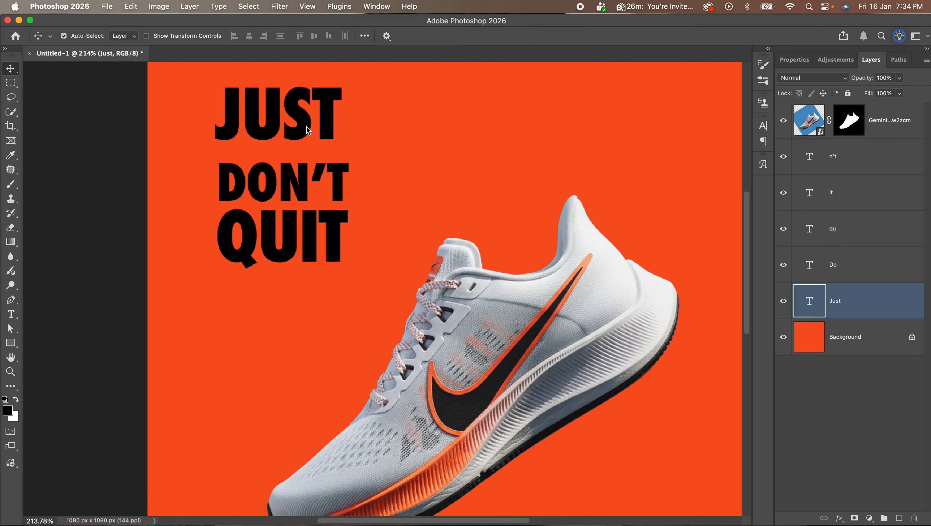
key(super+t)
drag(341, 160, 351, 176)
key(Return)
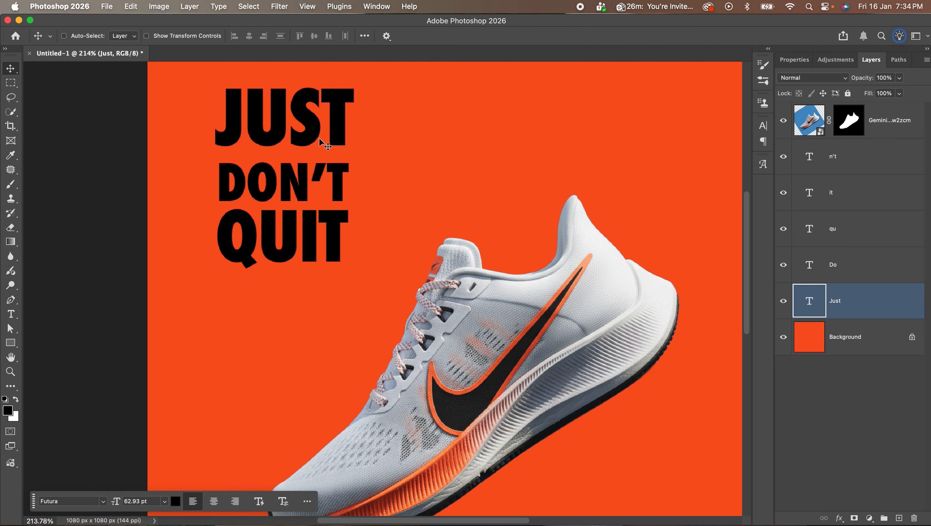
key(shift+Down)
key(shift+Down)
key(Down)
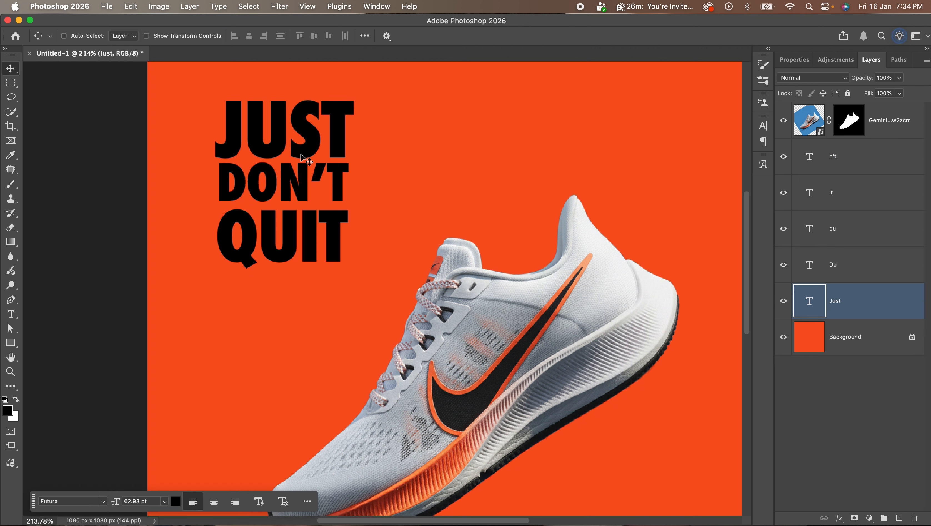
- Scale "JUST" down slightly to about 61 pt so its left edge lines up with "DON'T"
key(super+t)
drag(354, 92, 352, 95)
key(Return)
- Move the "qu" and "it" layers up together to tighten the gap between "QUIT" and "DON'T"
right_click(339, 221)
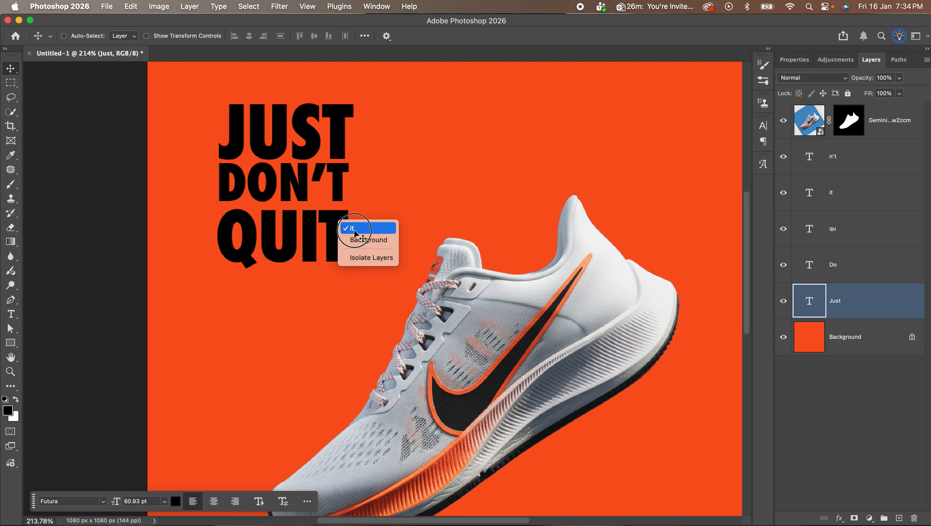
click(351, 228)
right_click(291, 229)
shift+click(298, 232)
key(shift+Up)
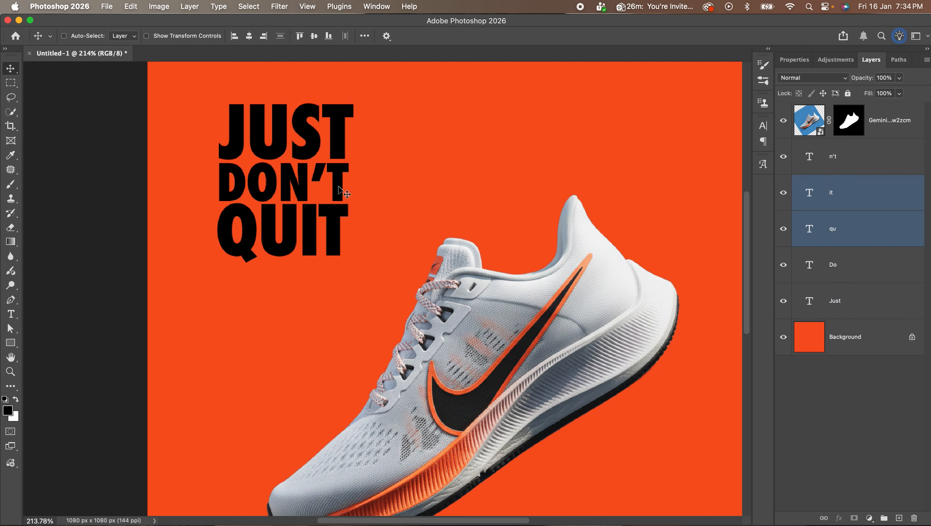
- Recolor the "Just", "Do", "qu", "it" and "n't" text layers white
click(843, 301)
key(super+BackSpace)
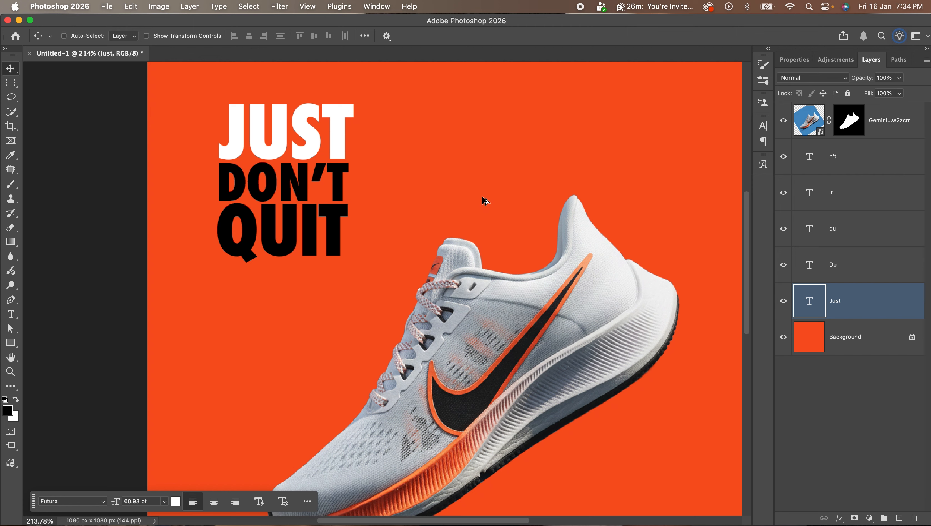
key(alt+bracketright)
key(super+BackSpace)
key(alt+bracketright)
key(super+BackSpace)
click(833, 190)
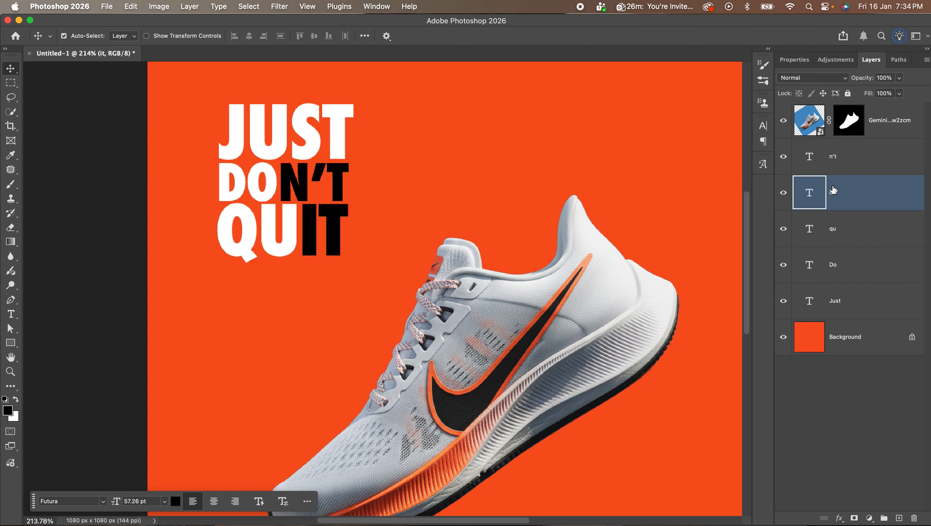
key(super+BackSpace)
key(alt+bracketright)
key(super+BackSpace)
key(super+0)
scroll(262, 154, up, 5)
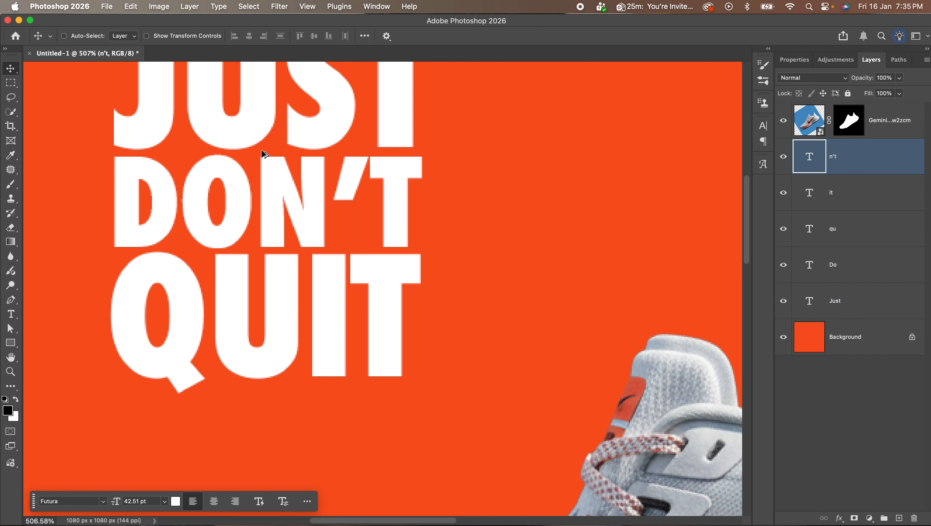
- Lower the fill opacity of the "n't" layer to 0% in its blending options
scroll(263, 154, down, 5)
right_click(312, 205)
click(325, 218)
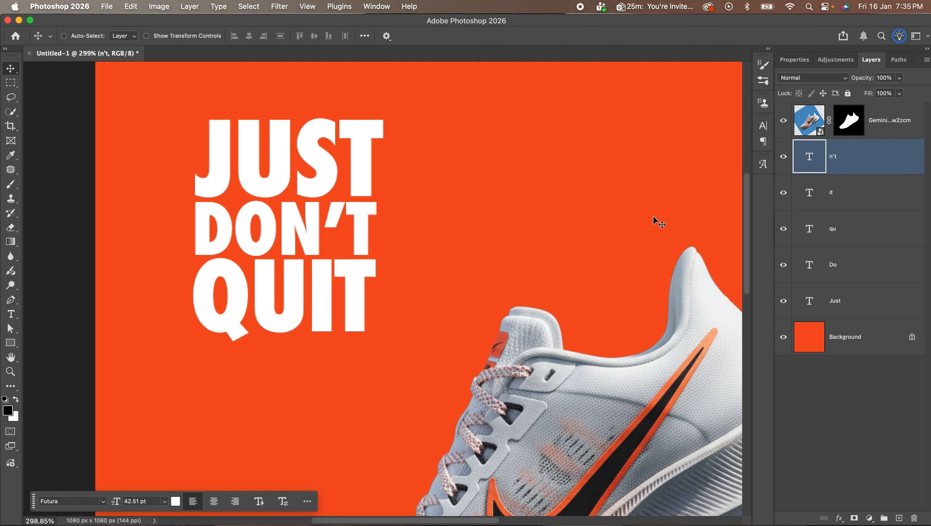
right_click(868, 159)
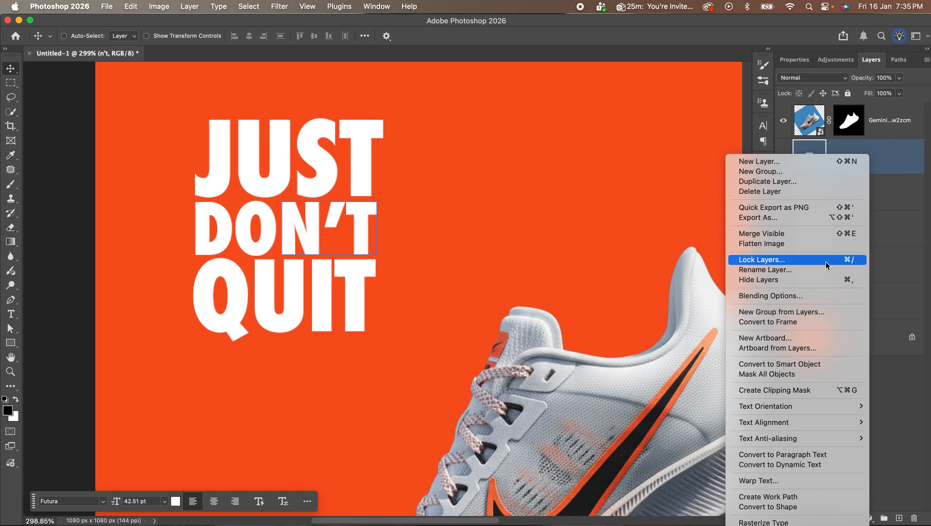
click(807, 294)
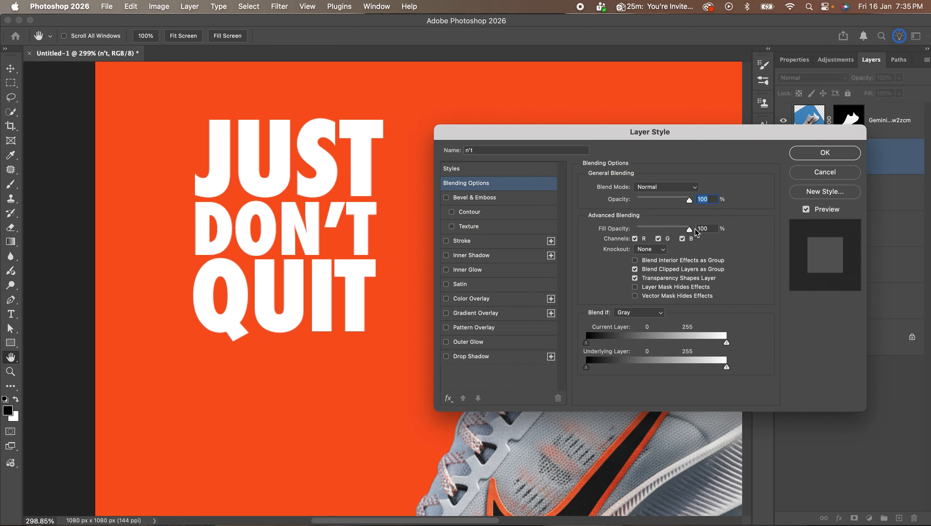
drag(690, 230, 610, 240)
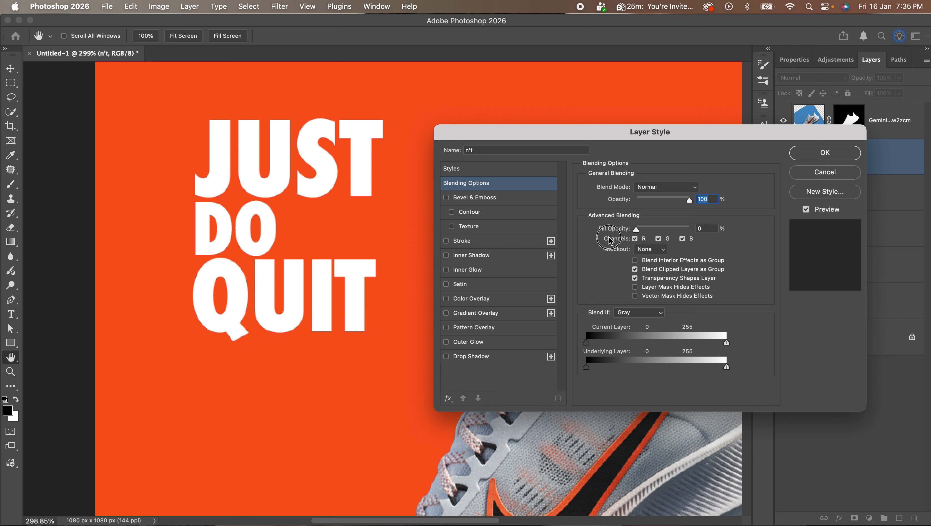
- Give the "n't" layer a 1 px inside stroke in white (ffffff) at about 57% opacity
click(477, 247)
click(617, 272)
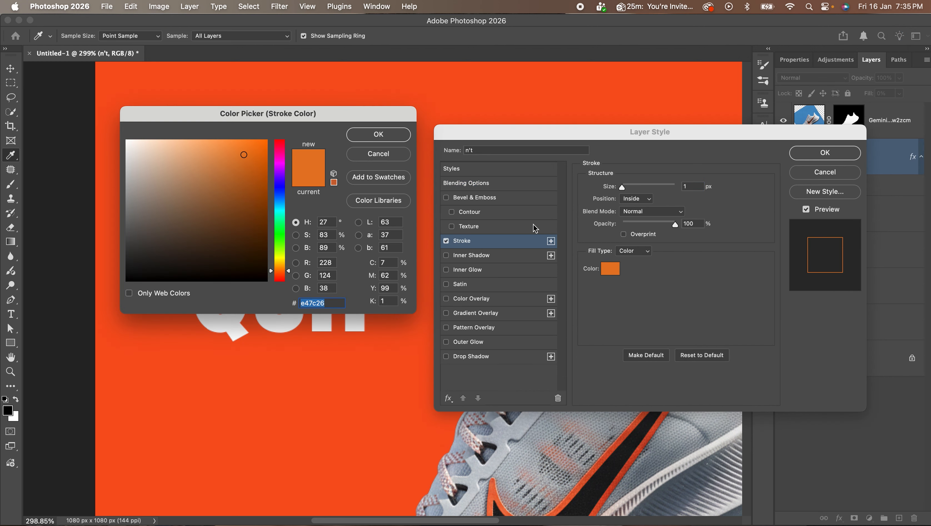
drag(195, 174, 130, 126)
drag(306, 124, 493, 96)
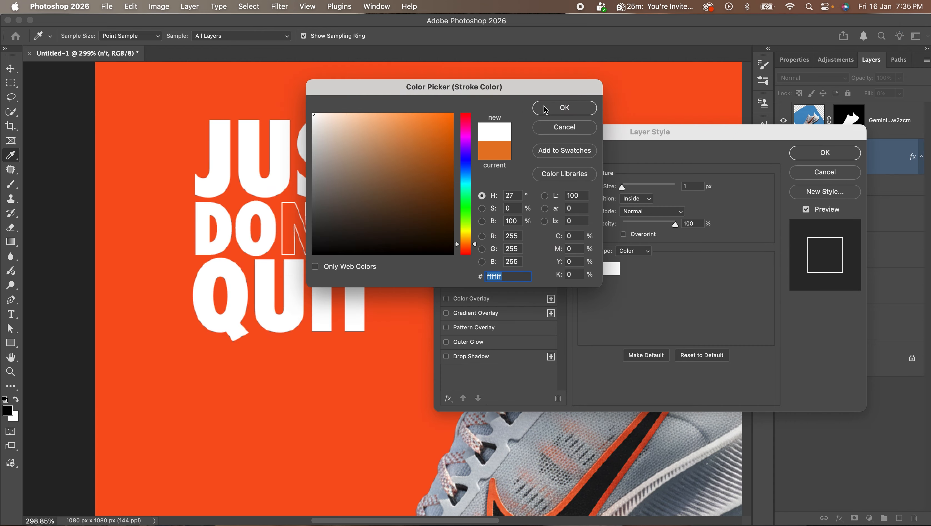
click(548, 109)
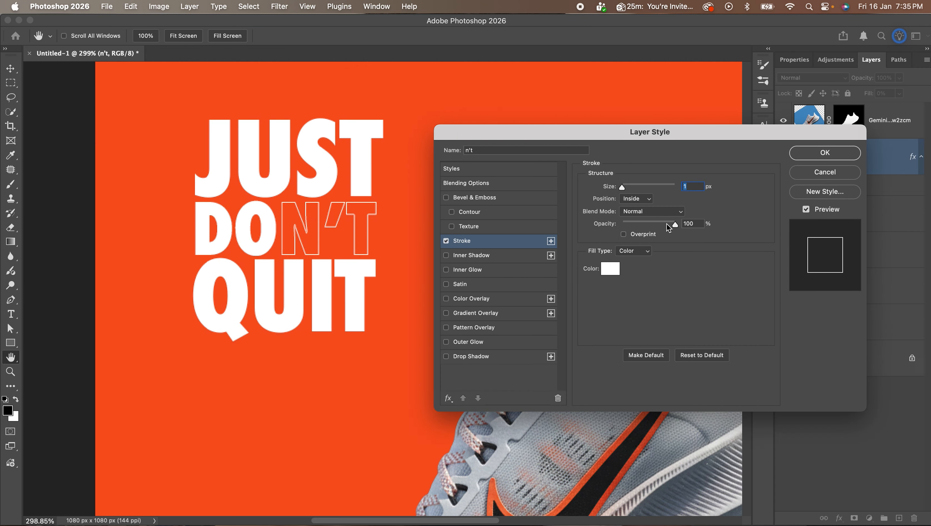
drag(674, 227, 653, 230)
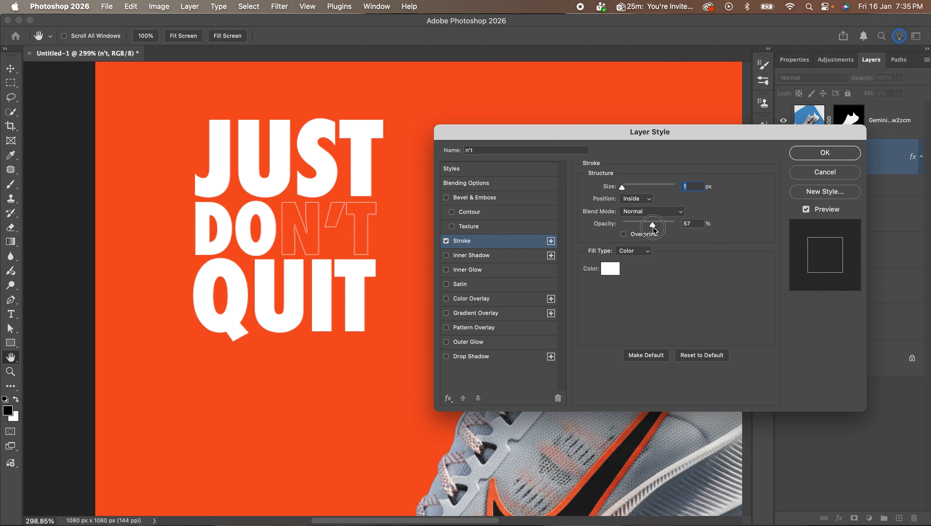
drag(654, 230, 654, 229)
click(803, 156)
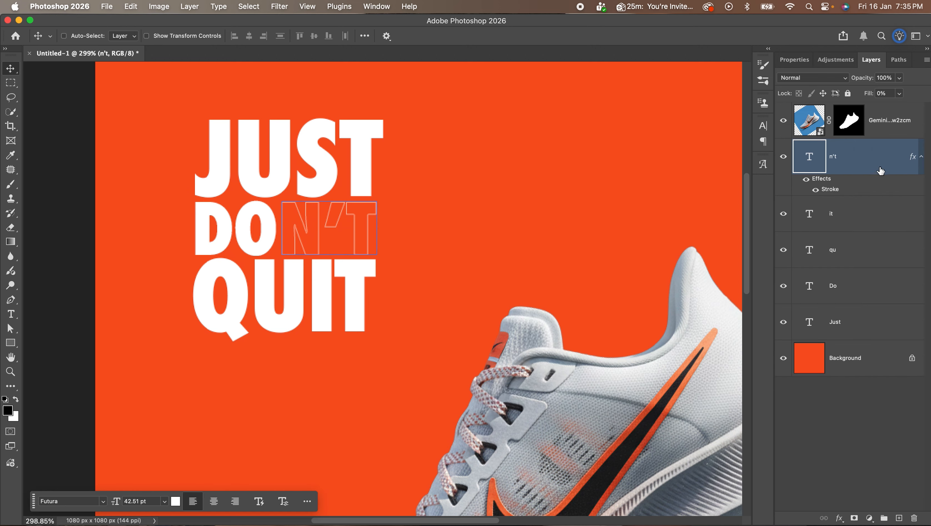
- Copy the "n't" layer's outline style onto the "qu" layer and collapse the effect lists
right_click(883, 173)
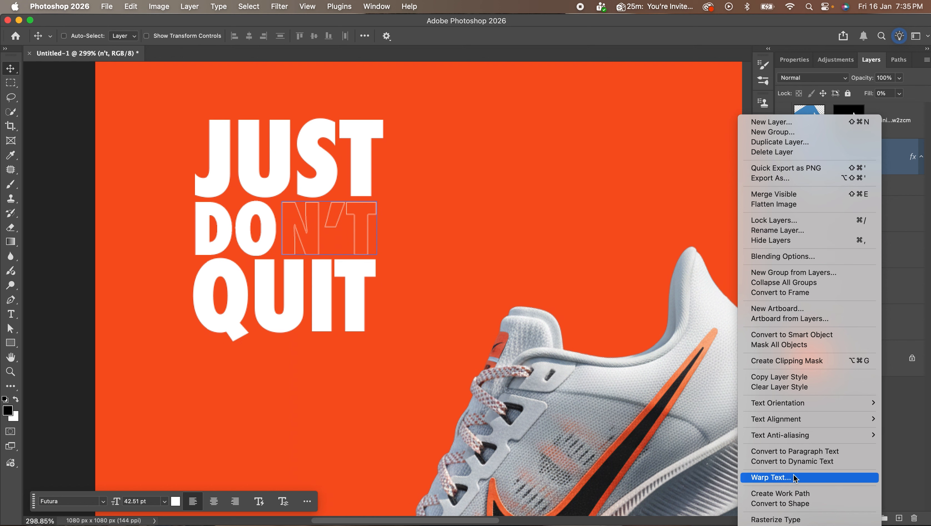
click(798, 378)
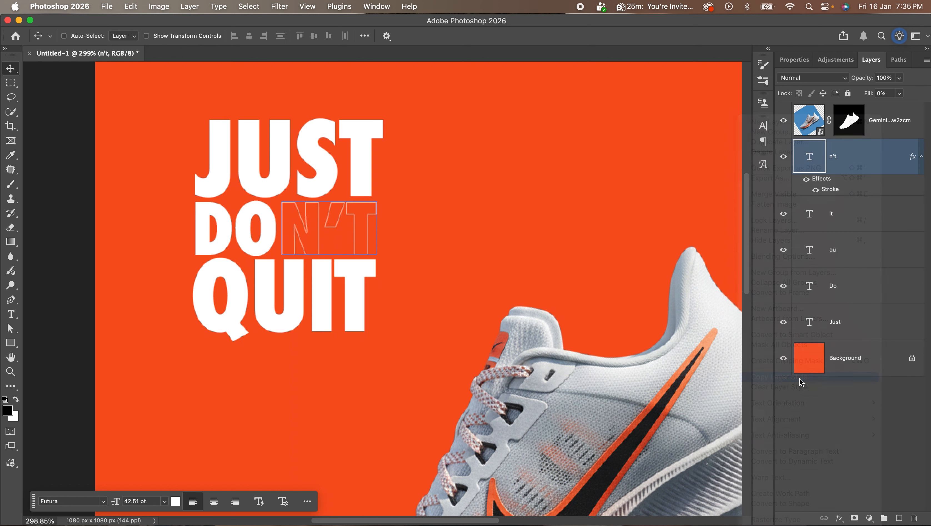
click(920, 157)
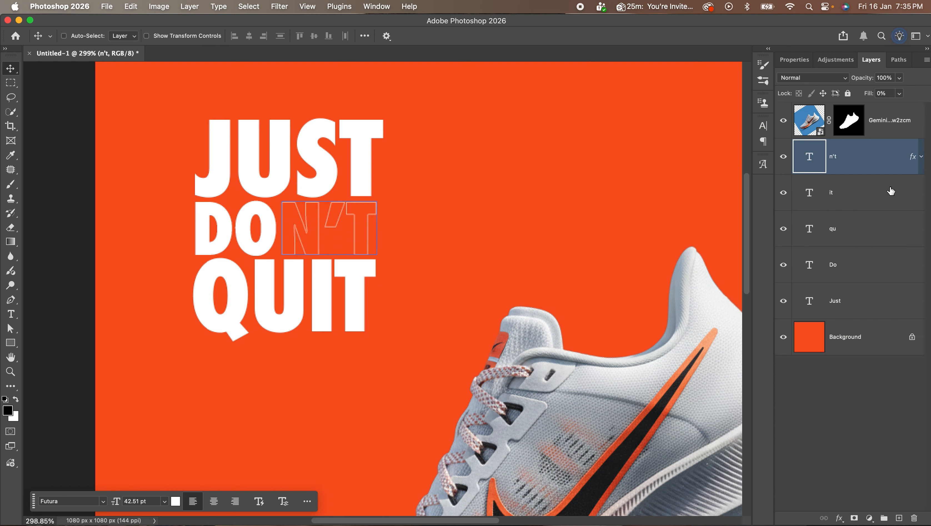
click(868, 193)
click(866, 232)
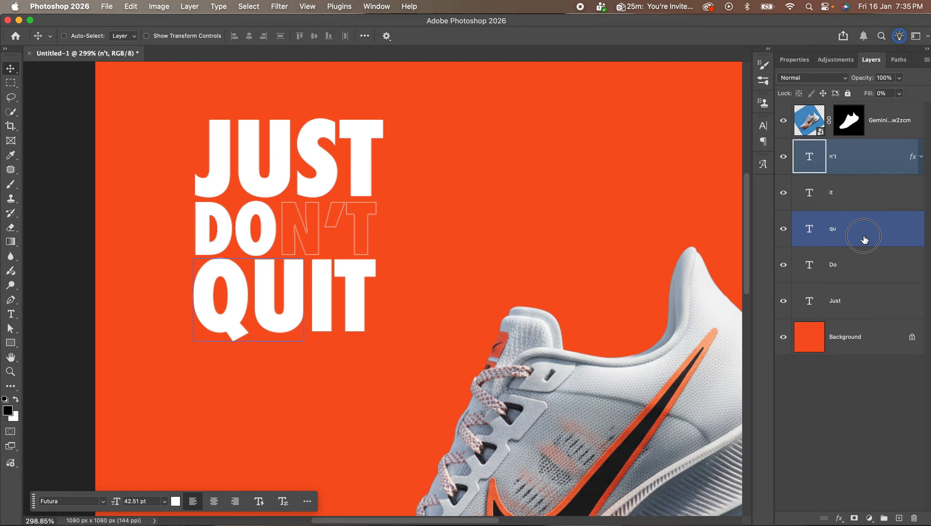
right_click(864, 232)
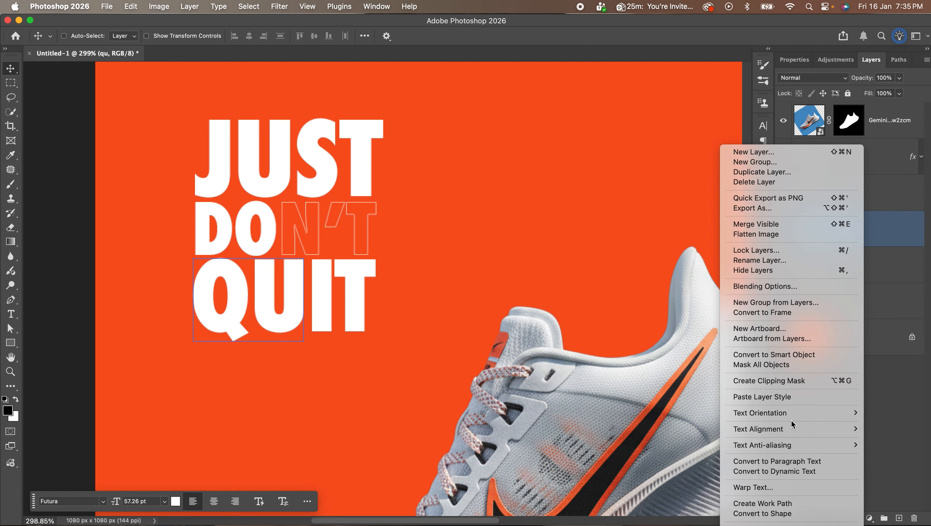
click(778, 398)
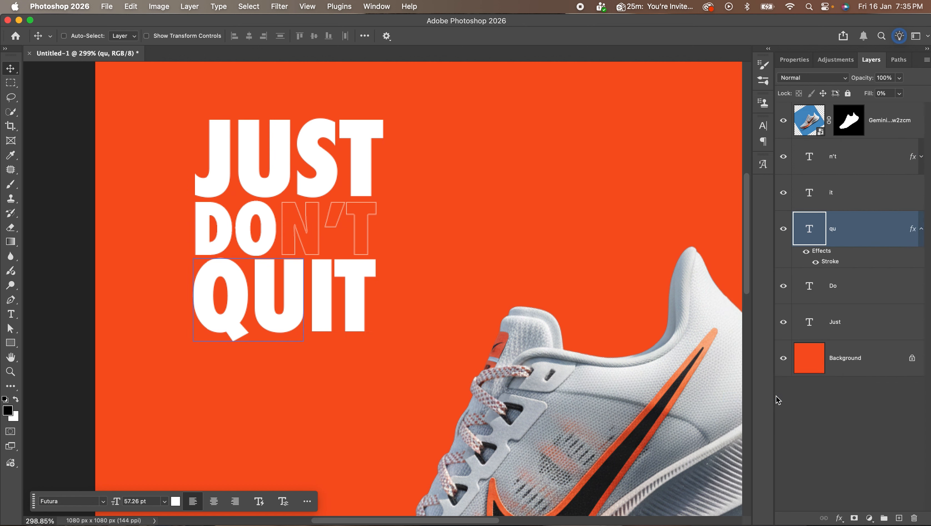
key(super+0)
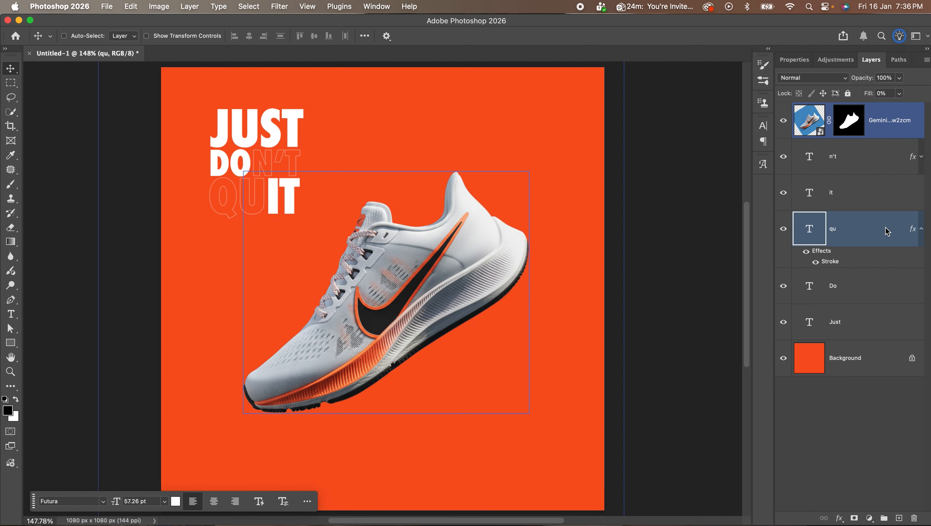
click(921, 229)
- Group the five text layers from "n't" down to "Just"
super+click(922, 167)
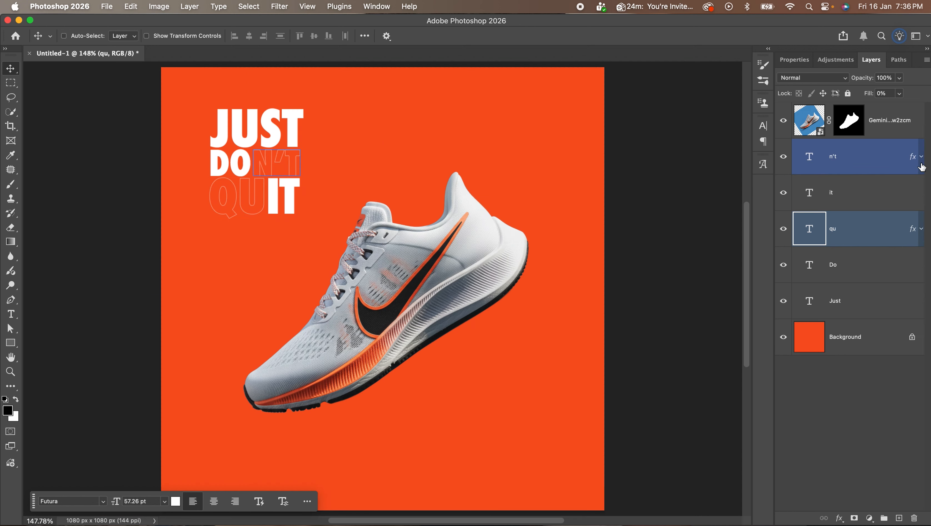
click(875, 162)
super+click(872, 305)
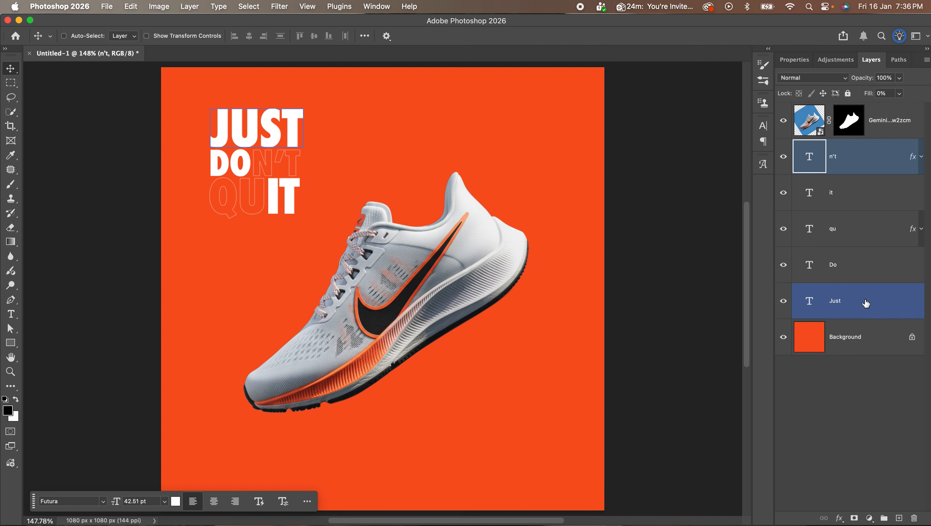
shift+click(862, 301)
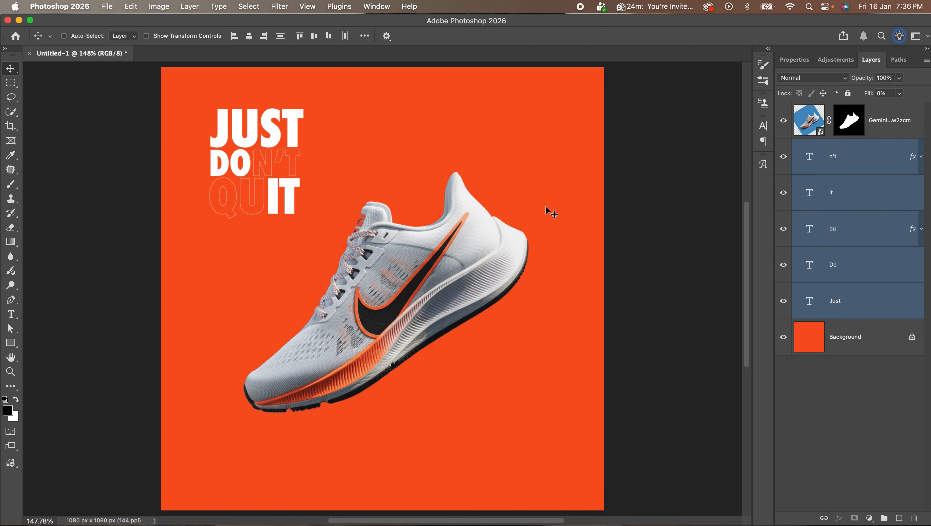
key(super)
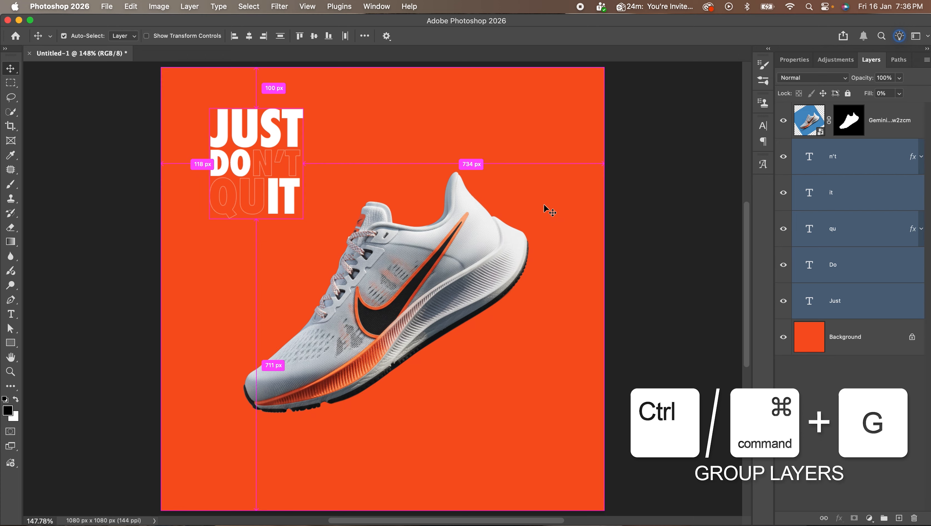
key(super+g)
click(781, 147)
click(780, 148)
scroll(465, 183, down, 1)
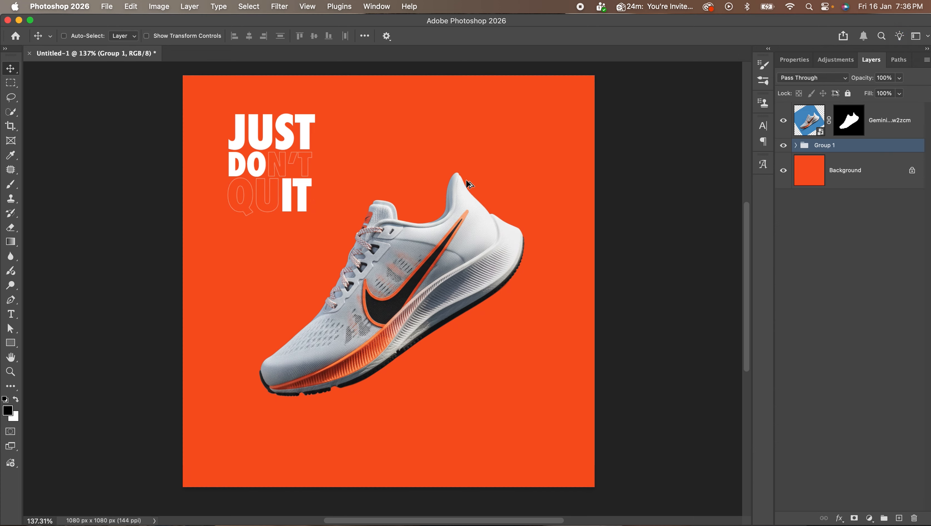
- Enlarge the text group proportionally and center it so it nearly fills the poster behind the shoe
key(super+t)
drag(296, 163, 484, 187)
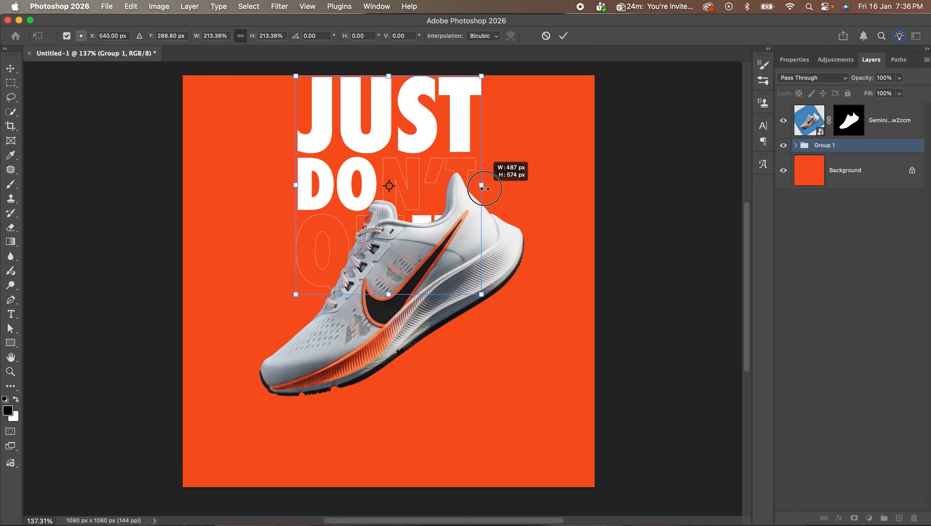
drag(429, 179, 547, 281)
drag(489, 227, 490, 238)
key(Return)
- Scale the shoe down and move it lower, over the middle of the text
click(502, 248)
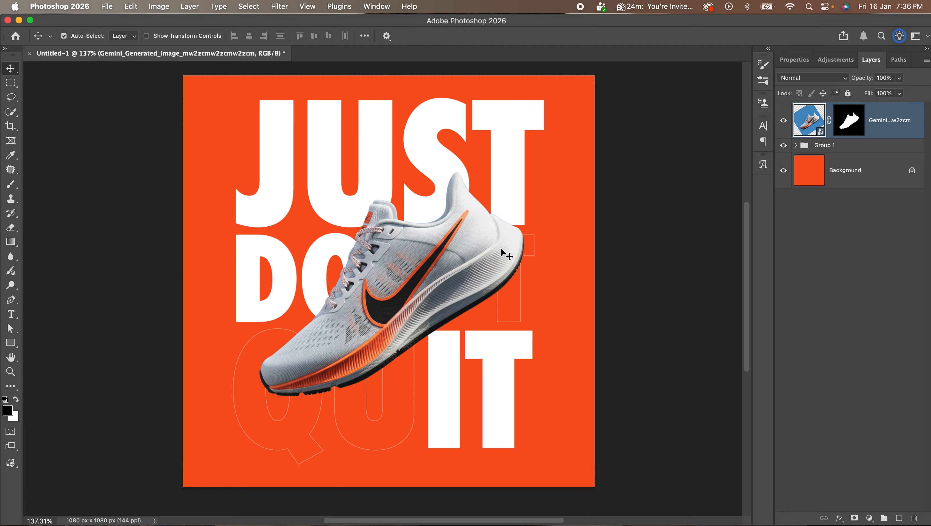
key(super+t)
drag(612, 270, 586, 270)
drag(500, 228, 500, 267)
key(Return)
- Scale the text group to about 96.56% and move it up close to the poster's upper edge
click(444, 431)
key(super+t)
drag(388, 464, 388, 435)
key(shift+Up)
key(shift+Up)
key(shift+Up)
drag(532, 255, 538, 256)
key(super+z)
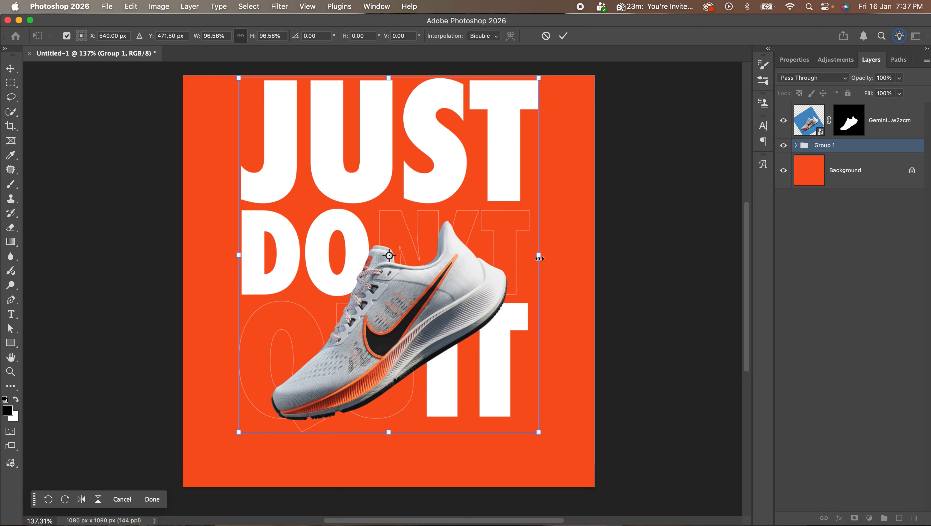
key(shift+Right)
key(shift+Right)
key(shift+Right)
key(shift+Right)
key(Return)
- Scale the shoe down slightly more so more of the text around it shows
scroll(535, 256, up, 1)
key(super+t)
drag(505, 228, 489, 229)
key(Return)
super+click(460, 269)
key(super+t)
drag(597, 301, 581, 306)
key(Return)
scroll(500, 282, down, 1)
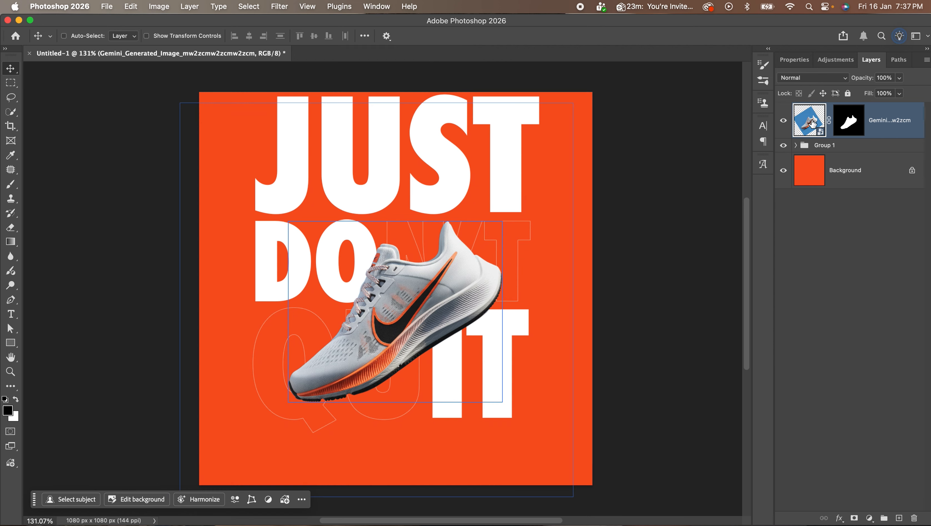
- Add a drop shadow to the shoe layer and reset its settings to the defaults
double_click(904, 135)
drag(614, 133, 765, 49)
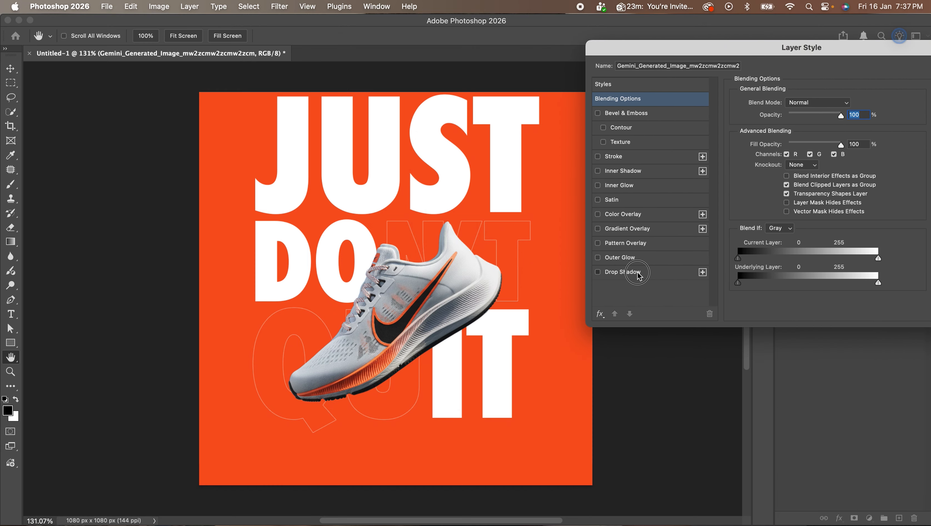
click(626, 272)
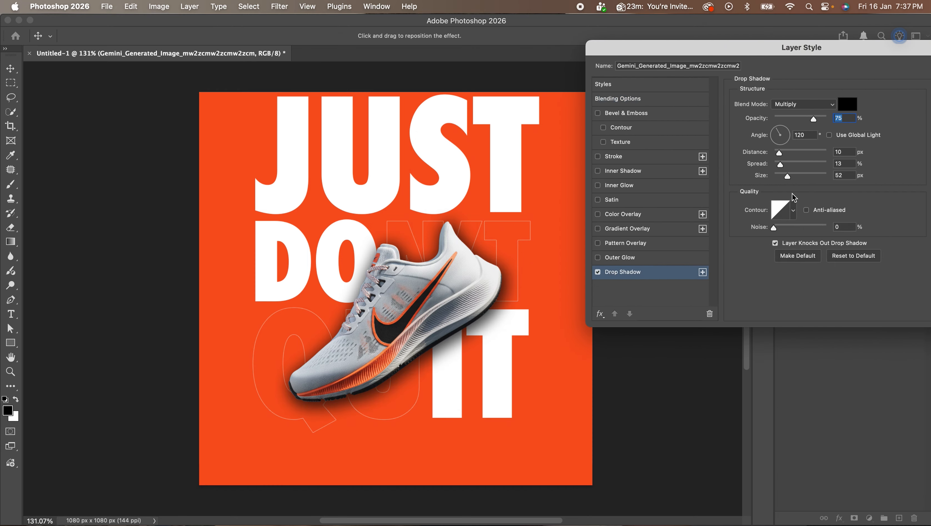
click(853, 255)
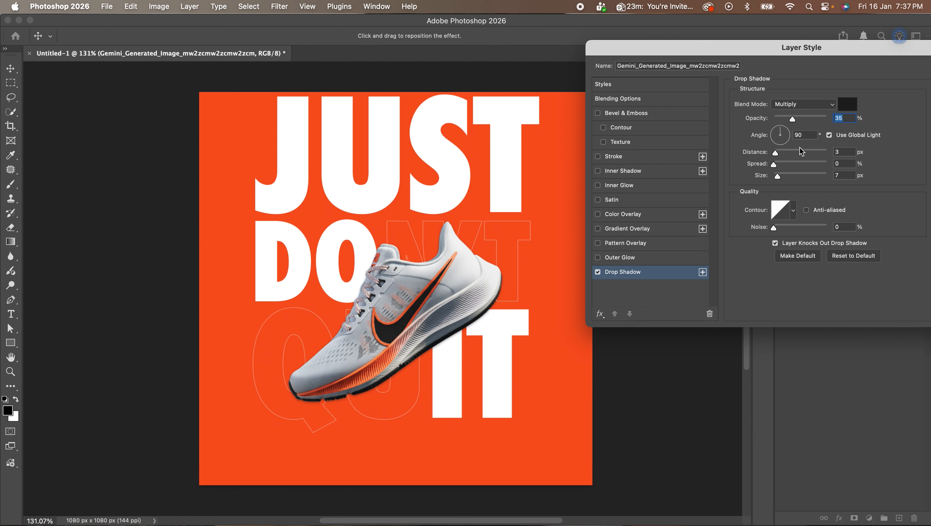
- Set the shoe's drop shadow to 63% opacity, 130° angle, 65 px distance and 87 px size, and collapse its effect list
drag(782, 137, 795, 177)
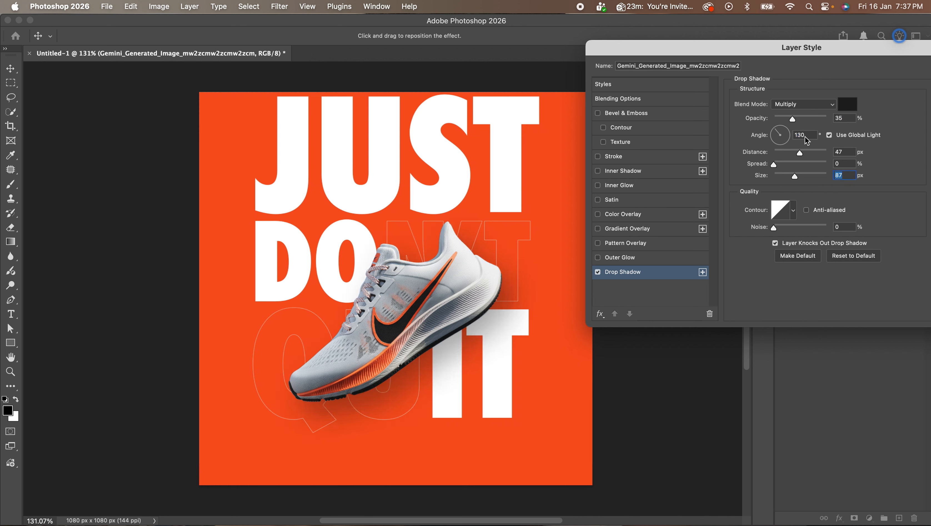
drag(801, 123, 795, 183)
drag(721, 53, 480, 89)
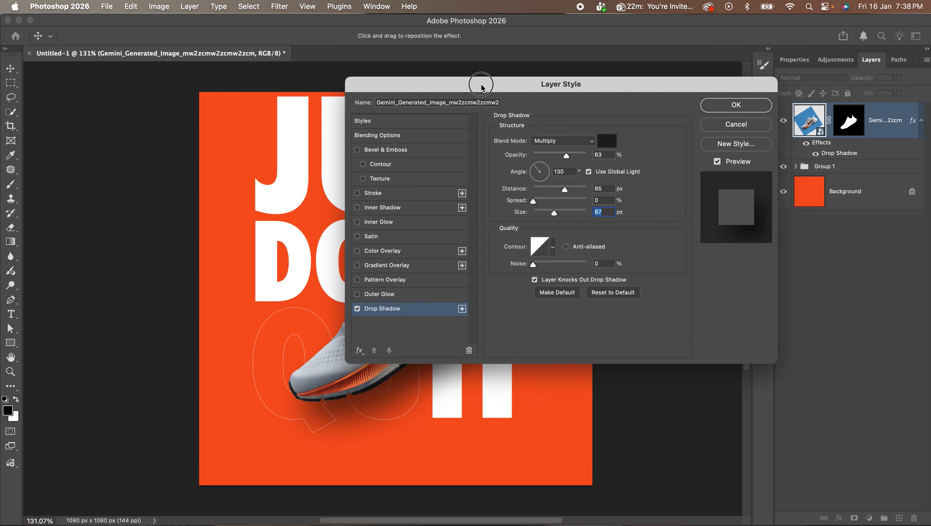
click(758, 104)
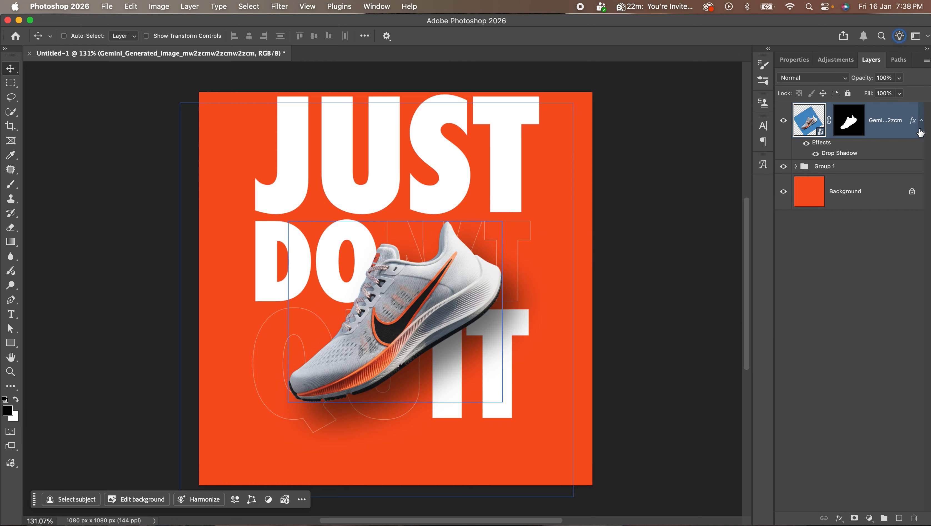
click(921, 129)
scroll(592, 305, down, 1)
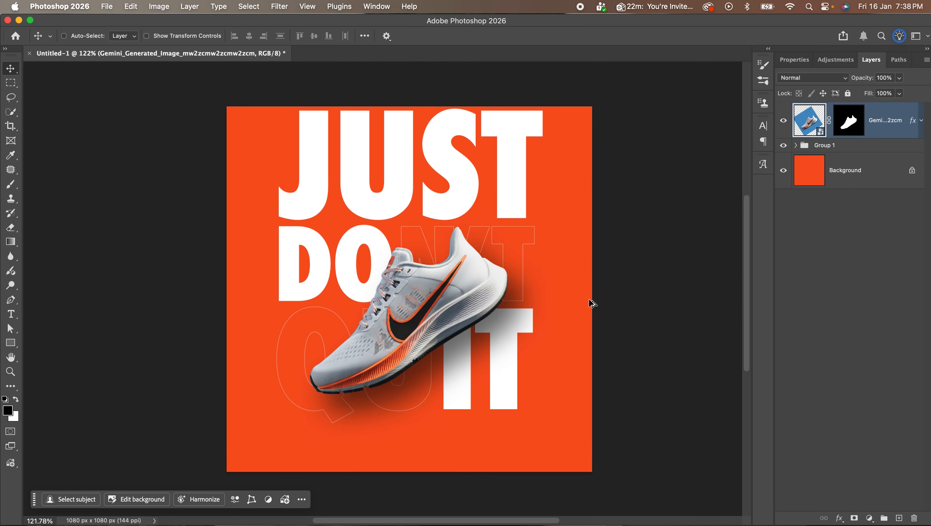
- Select the text group, scale it down slightly from its centre and shift it up a little on the poster
right_click(531, 146)
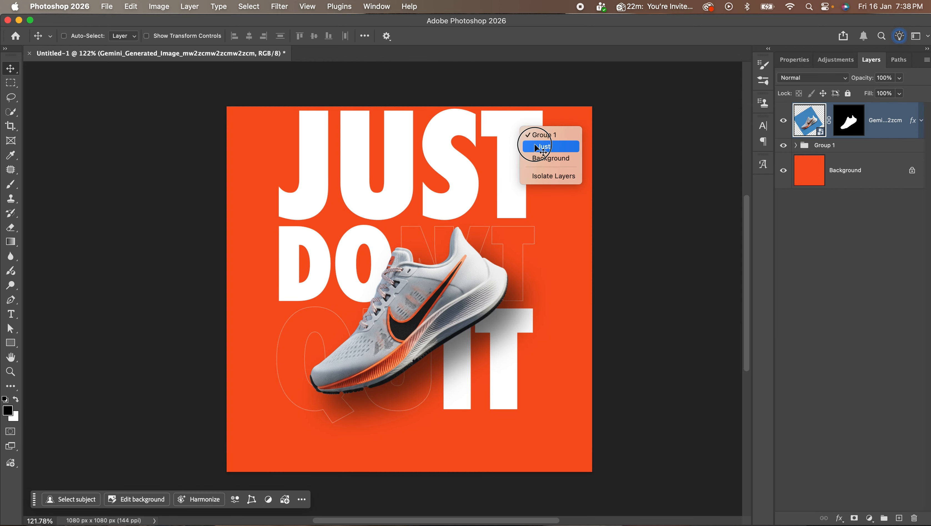
click(534, 135)
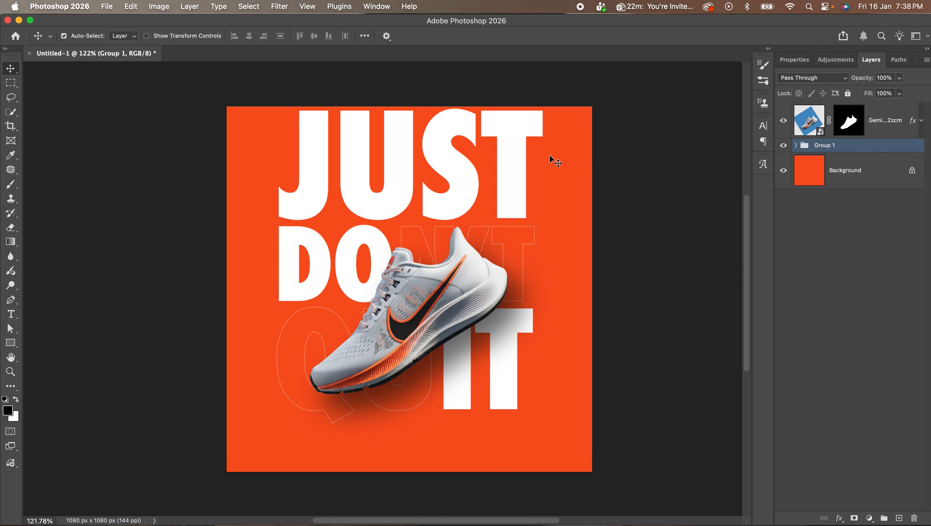
key(super+t)
drag(413, 107, 413, 124)
drag(467, 178, 469, 171)
key(Return)
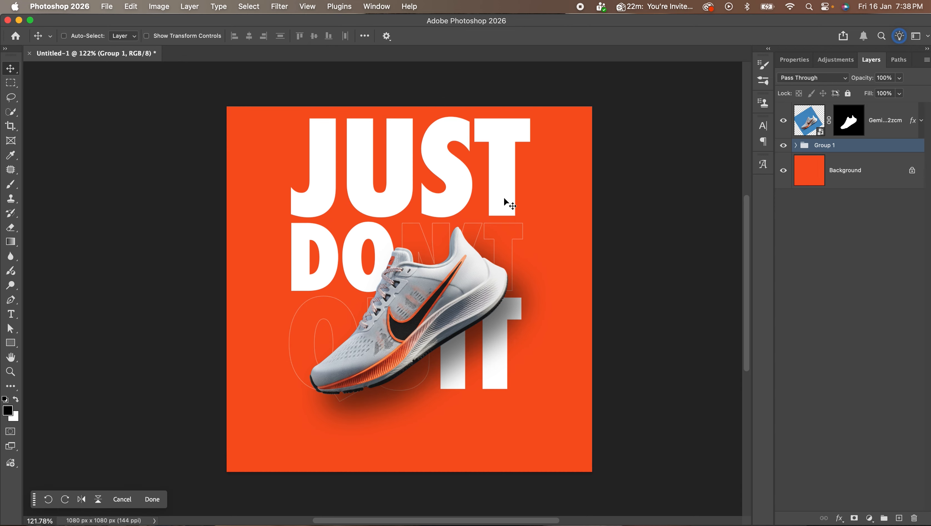
- Scale the text group to 125.04% about the poster's centre and nudge it up 8 px to Y 532 px
scroll(503, 199, up, 2)
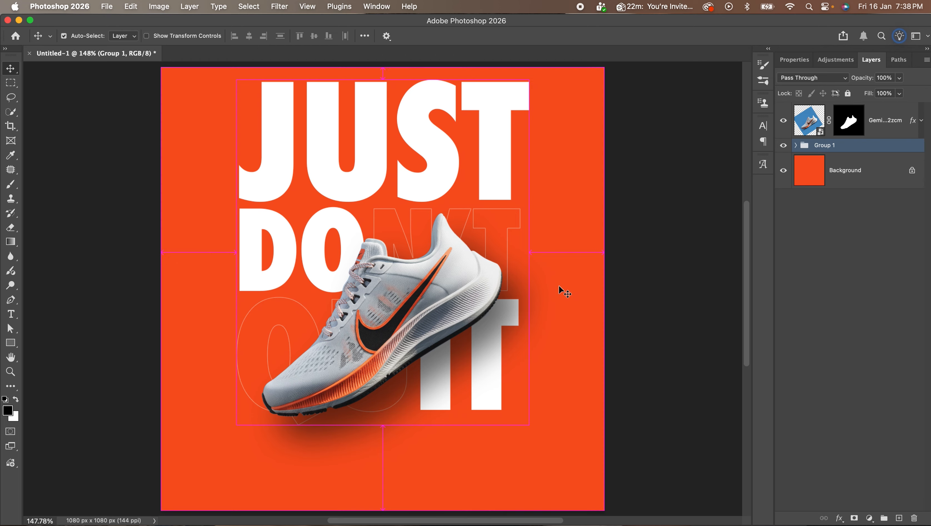
key(super+t)
drag(492, 232, 489, 264)
drag(531, 290, 567, 300)
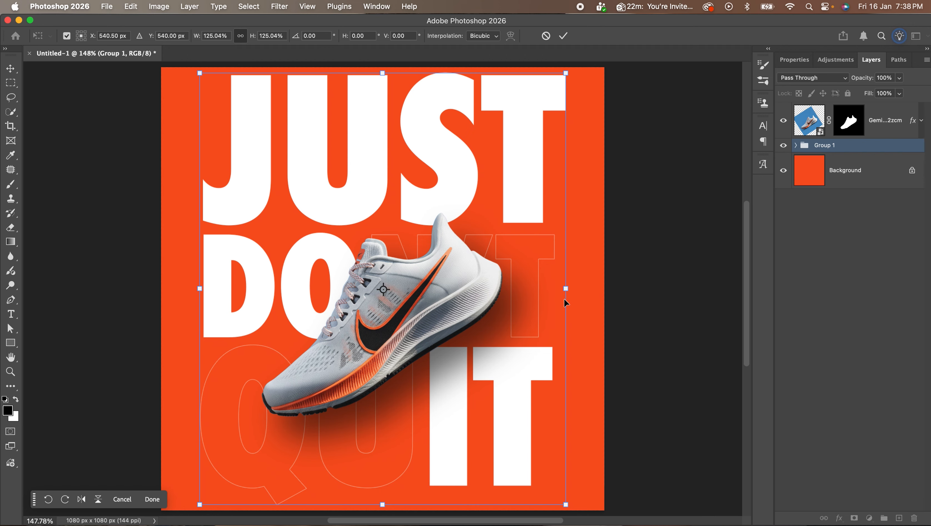
key(Up)
key(Up)
key(Up)
key(Up)
key(Up)
key(Up)
key(Up)
key(Up)
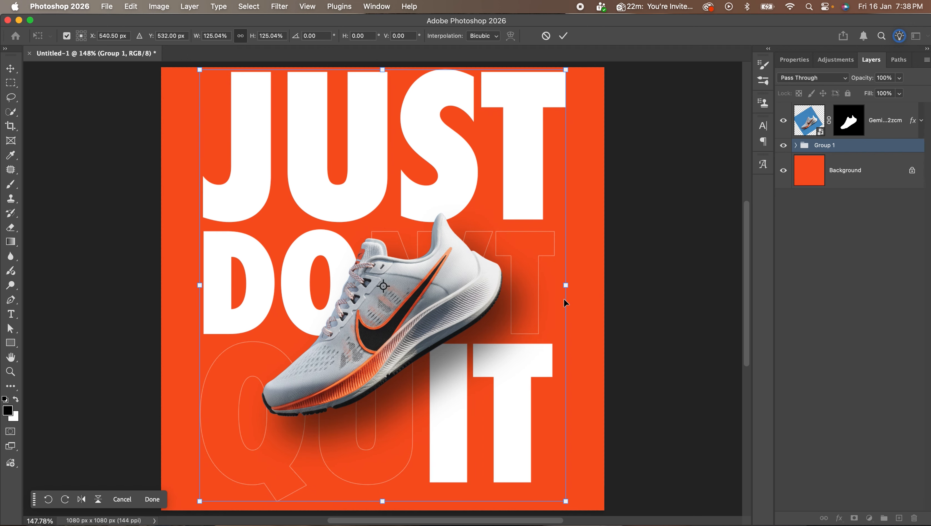
key(Return)
scroll(564, 298, down, 2)
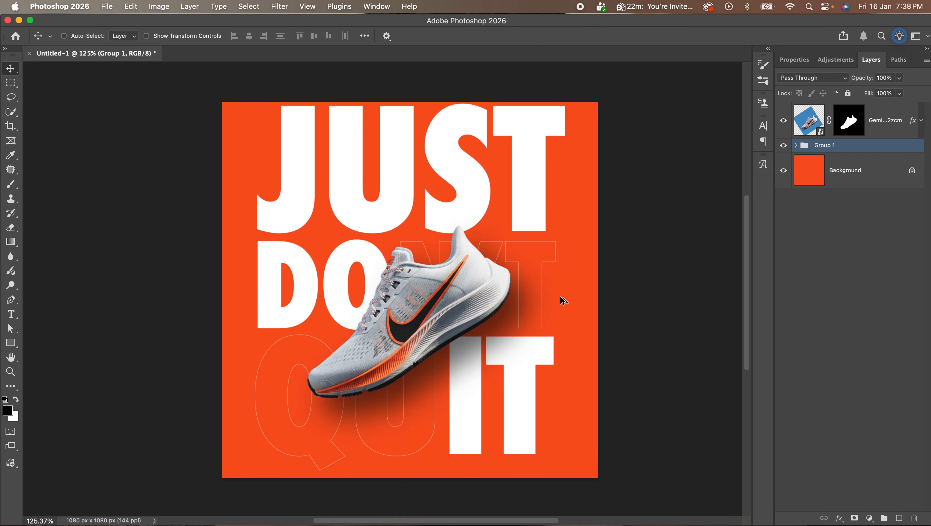
- Nudge the enlarged text group back down by about 8 px or slightly more to leave similar margins above and below
key(super+t)
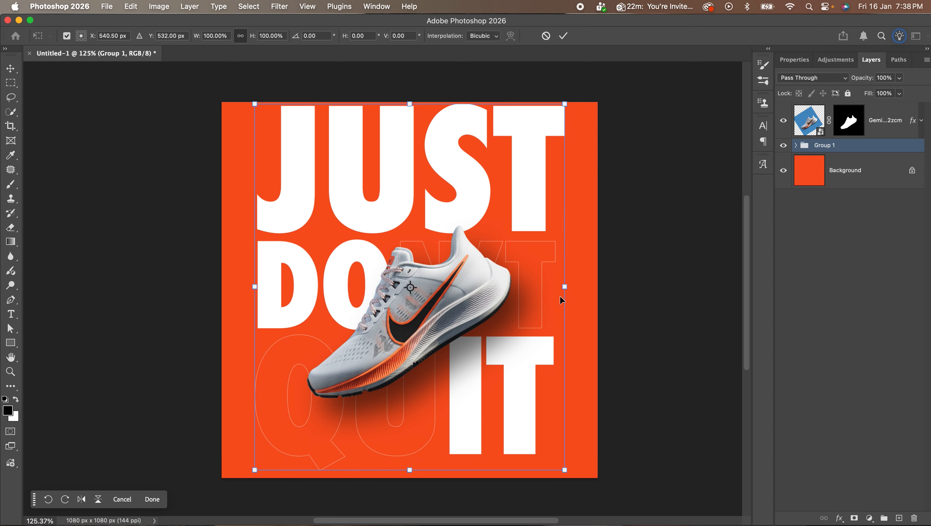
key(Down)
key(Down)
key(Down)
key(Down)
key(Down)
key(Down)
key(Down)
key(Down)
key(Return)
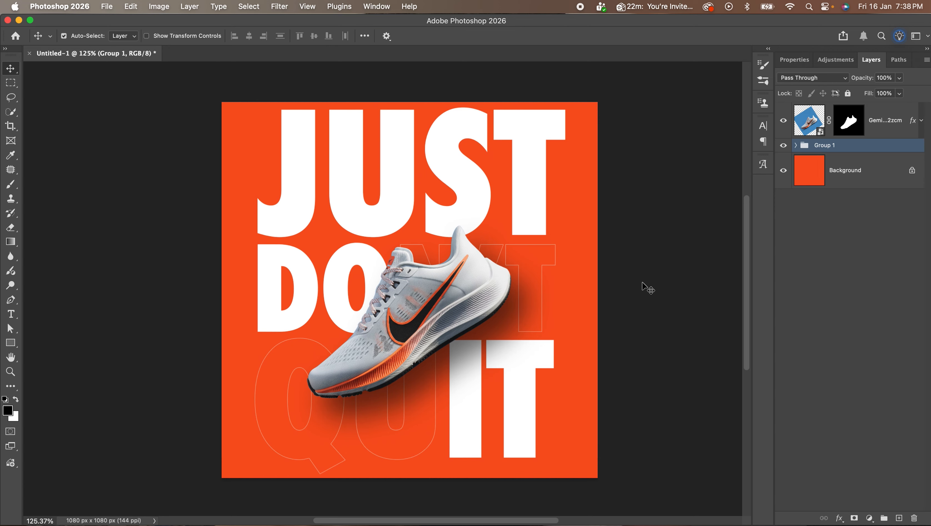
- Switch to Finder, place Logo_NIKE.svg.png from the Images folder into the poster and scale it to about 2.44% near the lower edge
scroll(646, 289, up, 2)
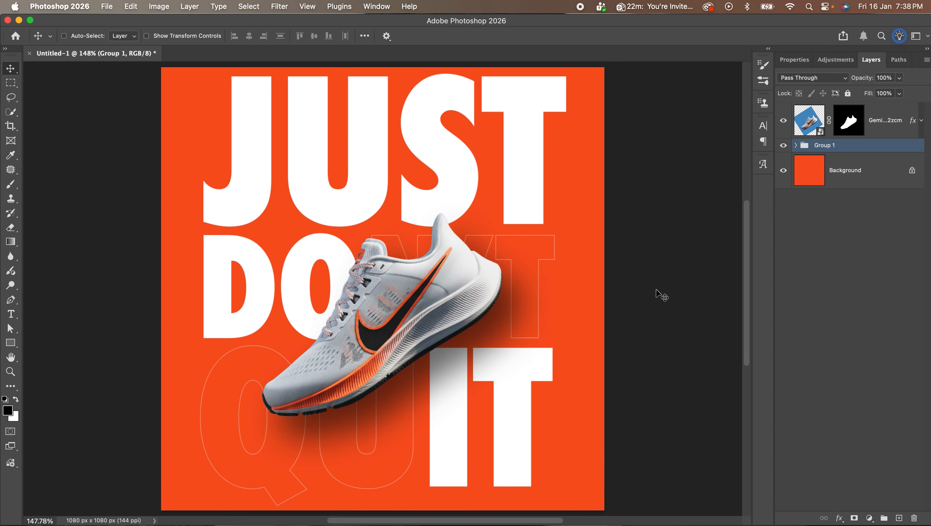
key(super+Tab)
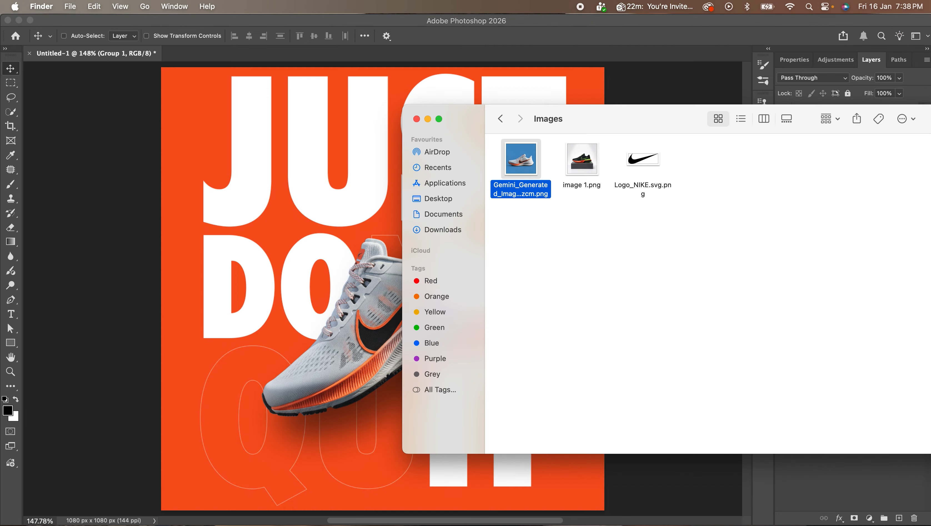
click(652, 162)
drag(652, 162, 356, 323)
drag(482, 266, 479, 394)
drag(606, 418, 408, 466)
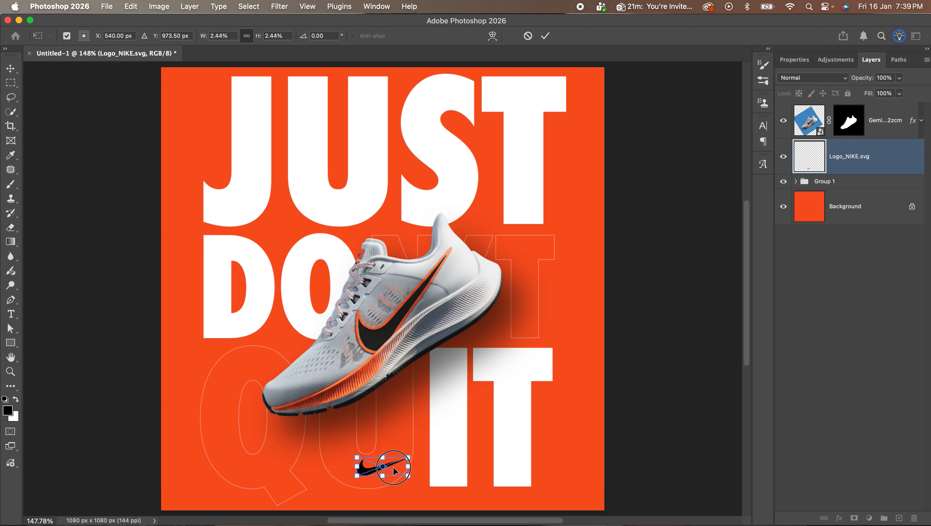
- Move the Nike logo into the poster's upper-left corner beside the J and scale it to about 1.94%
drag(391, 477, 210, 95)
drag(223, 98, 217, 98)
key(shift+Right)
key(shift+Up)
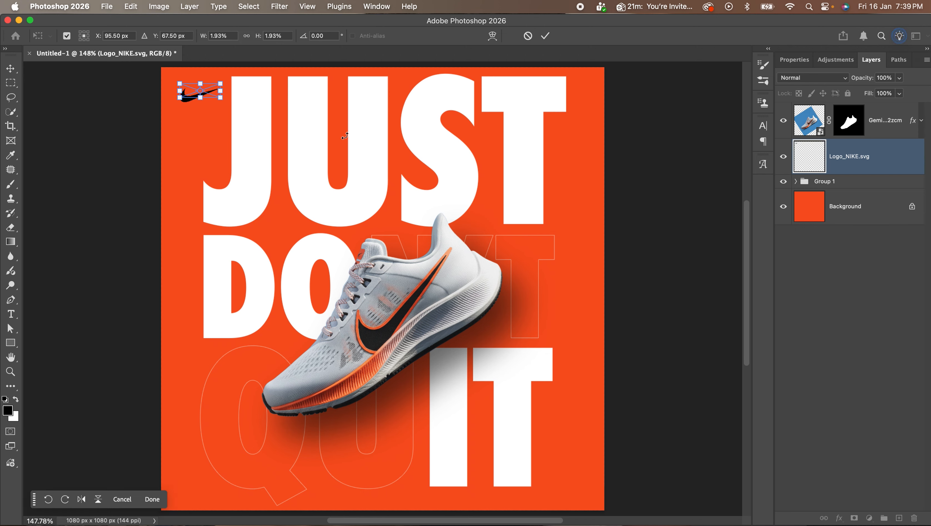
key(Down)
key(Down)
key(Return)
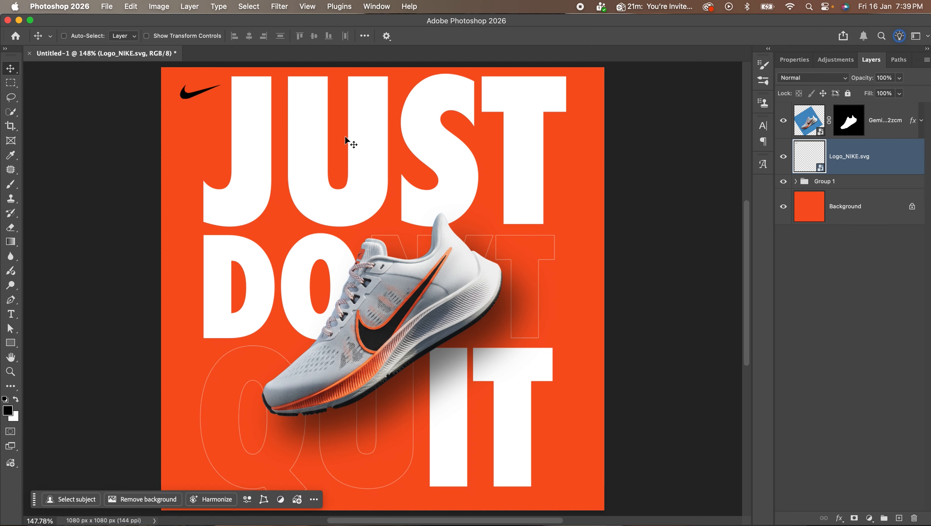
key(super+t)
key(Return)
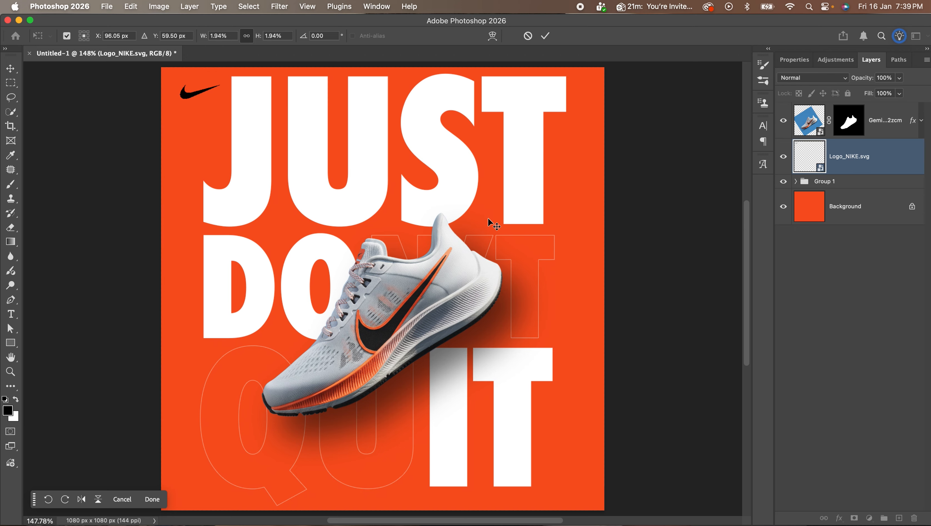
- Fill the solid words "Just", "Do" and "it" with the black foreground colour
scroll(488, 201, down, 5)
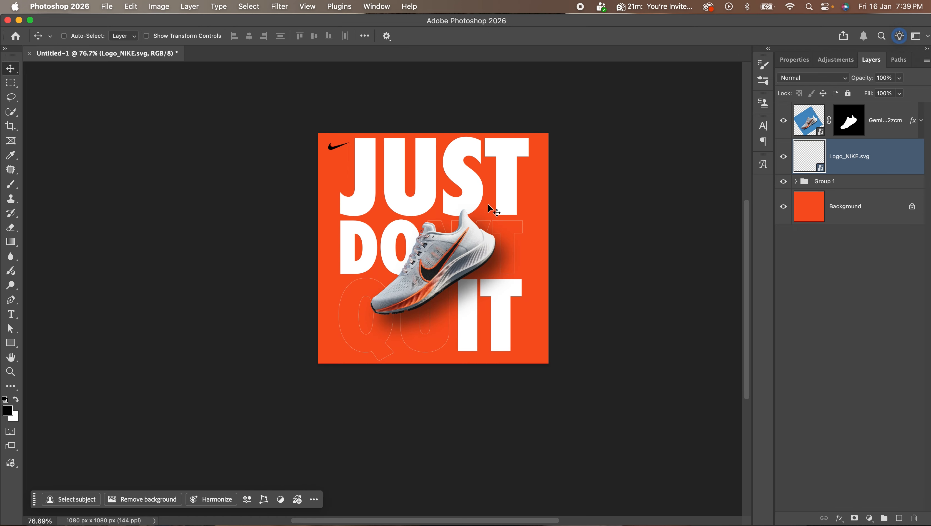
key(super+0)
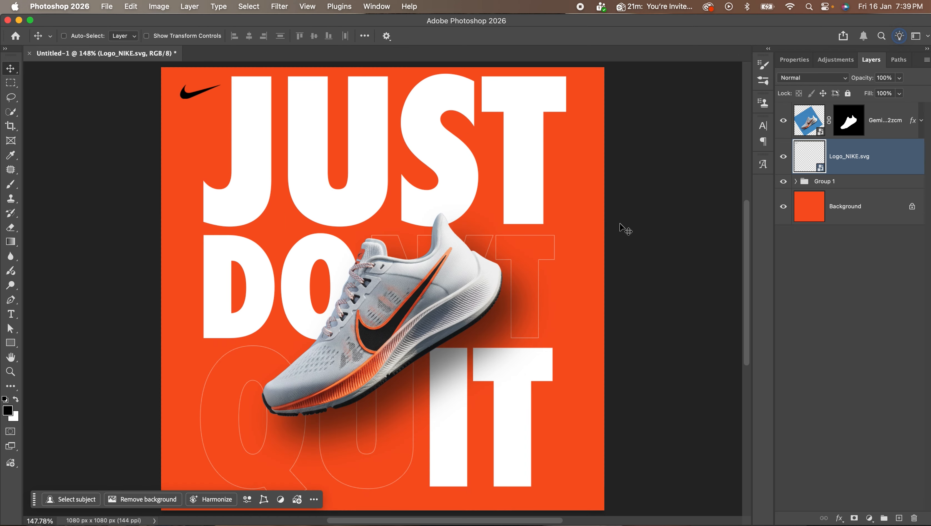
scroll(628, 235, down, 2)
scroll(628, 237, down, 1)
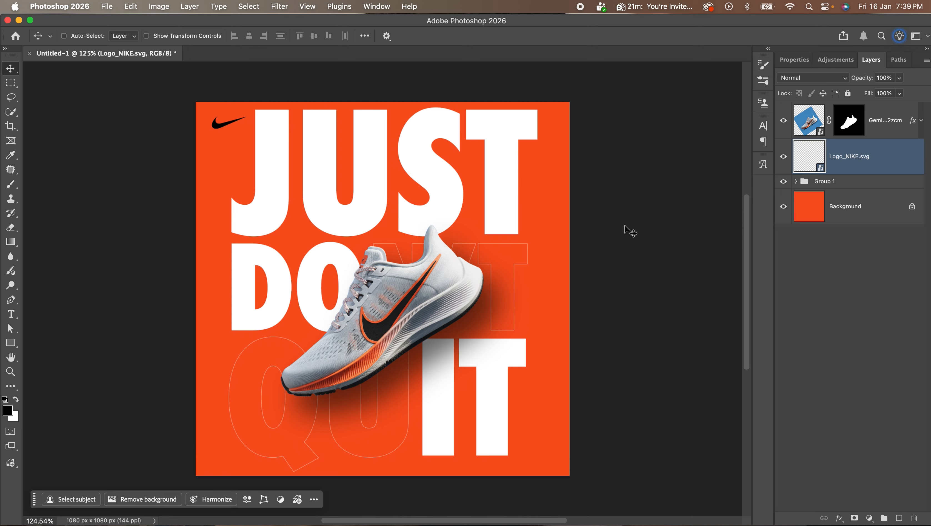
right_click(434, 163)
click(460, 186)
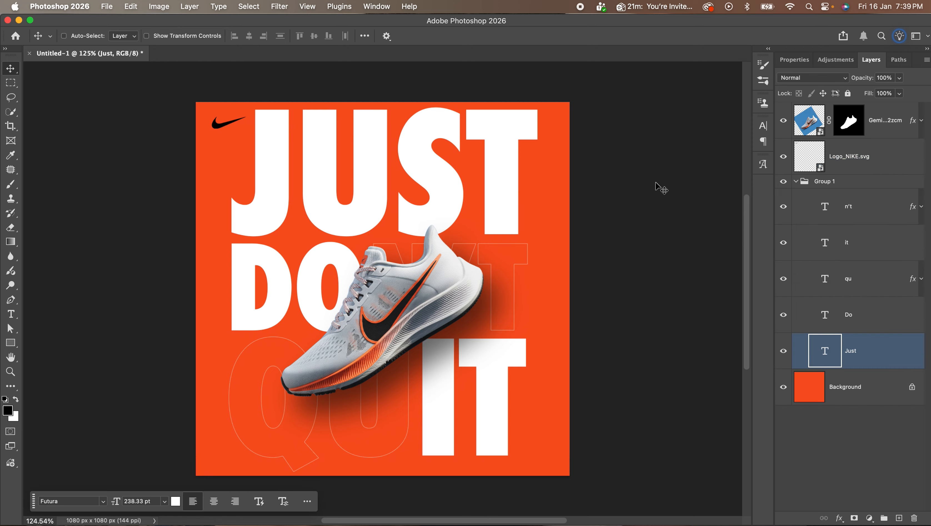
key(alt+BackSpace)
super+click(287, 266)
key(alt+BackSpace)
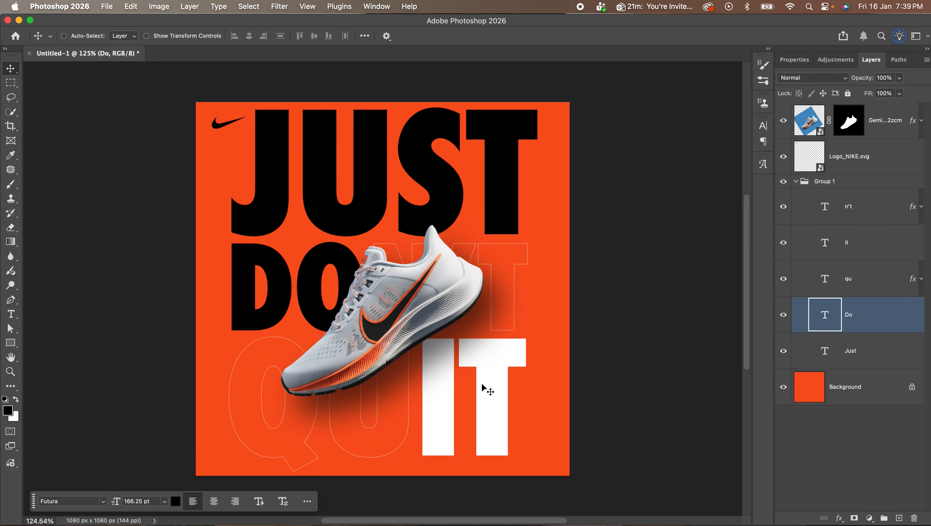
super+click(518, 389)
key(alt+BackSpace)
key(super+0)
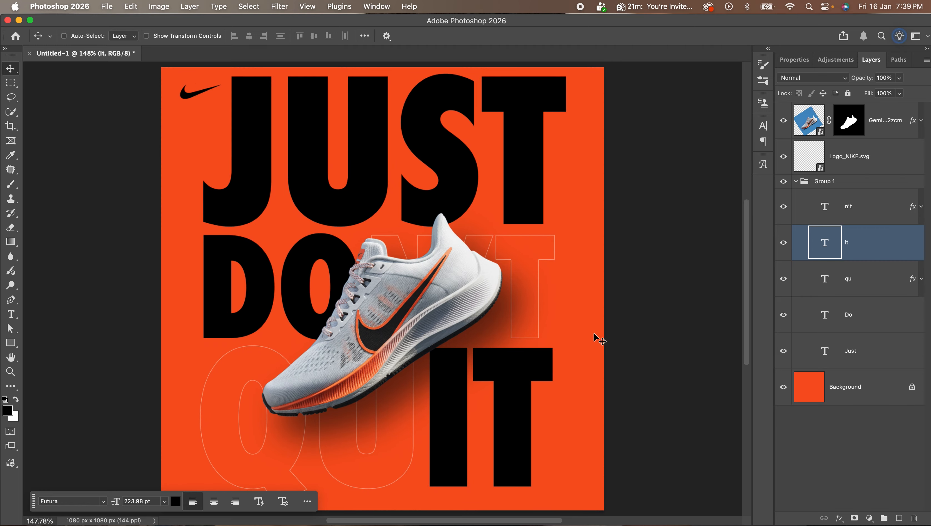
scroll(575, 334, down, 2)
drag(560, 312, 546, 302)
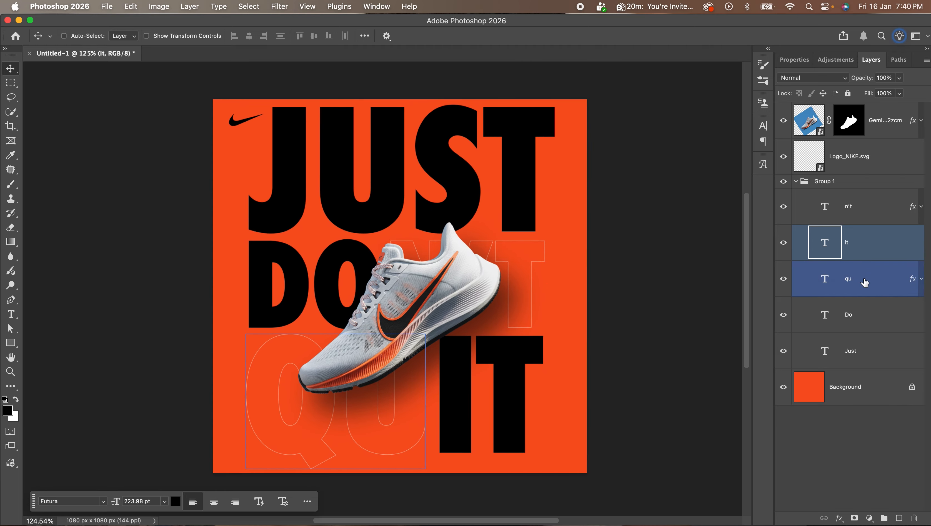
click(873, 324)
double_click(872, 324)
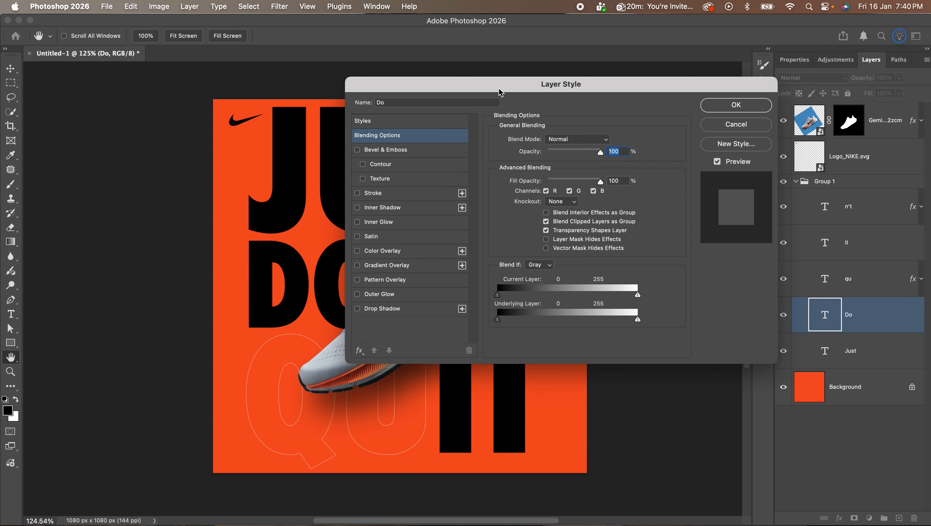
key(Escape)
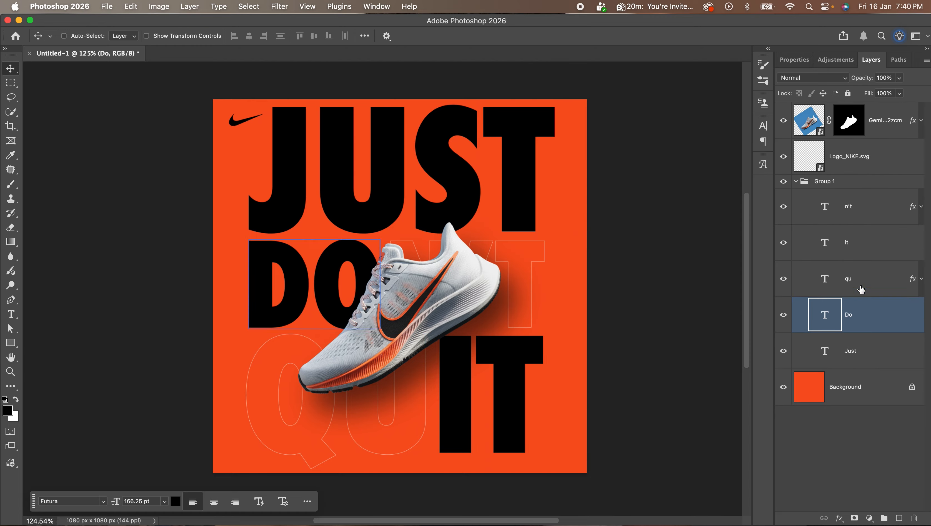
- Change the stroke colour of the outlined "qu" text to black
double_click(876, 283)
click(400, 205)
click(537, 232)
click(332, 269)
click(551, 106)
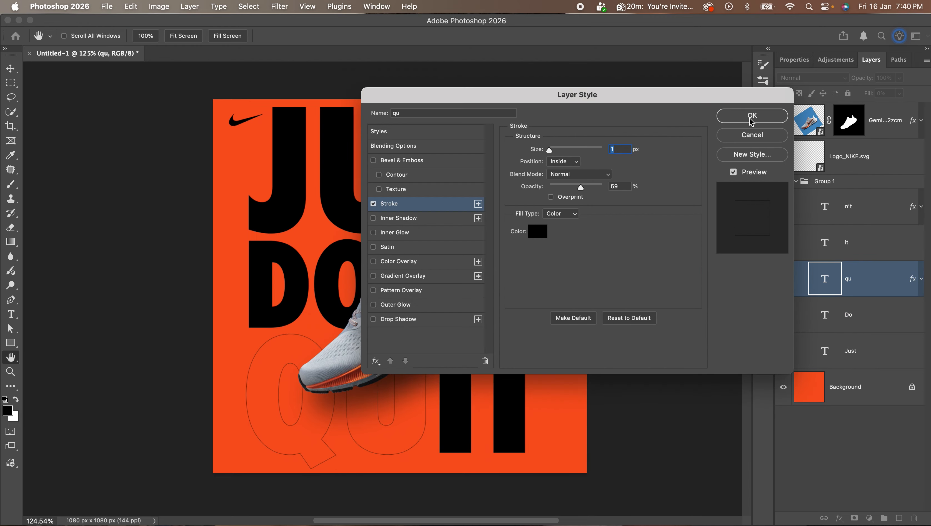
click(752, 115)
- Change the stroke colour of the outlined "n't" text to black
double_click(867, 250)
key(Escape)
double_click(866, 209)
click(389, 203)
click(537, 231)
click(280, 279)
click(550, 106)
click(752, 115)
- Reopen the stroke settings of the "qu" text layer and accept them
double_click(876, 278)
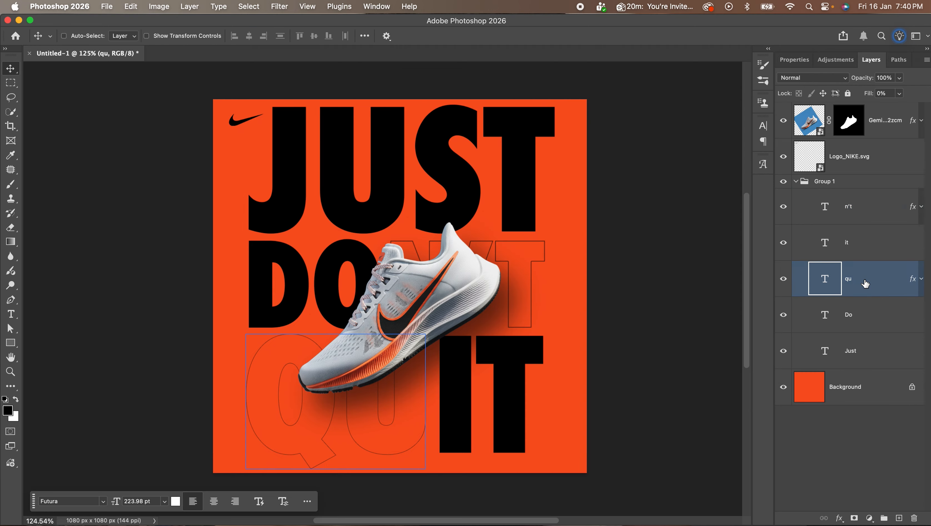
click(405, 203)
key(Return)
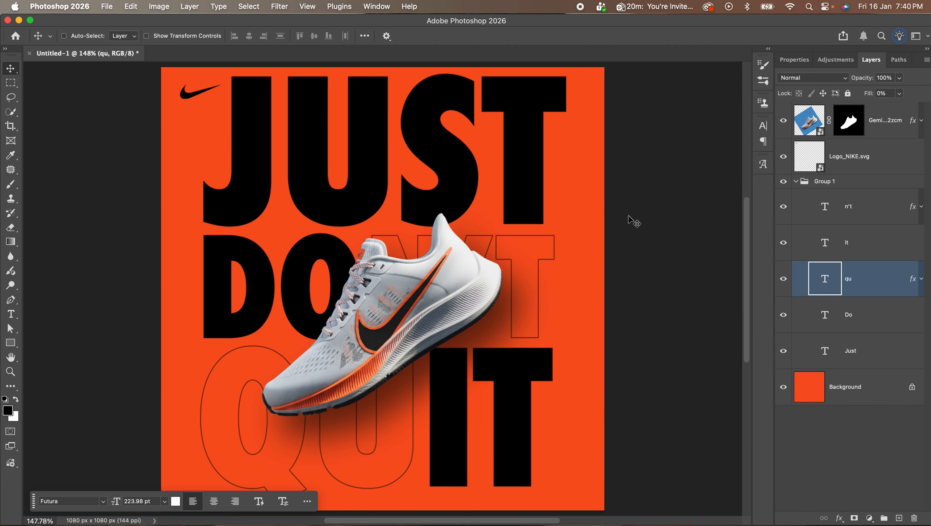
- Examine the poster with black typography at several zoom levels
scroll(634, 221, up, 2)
scroll(592, 283, down, 5)
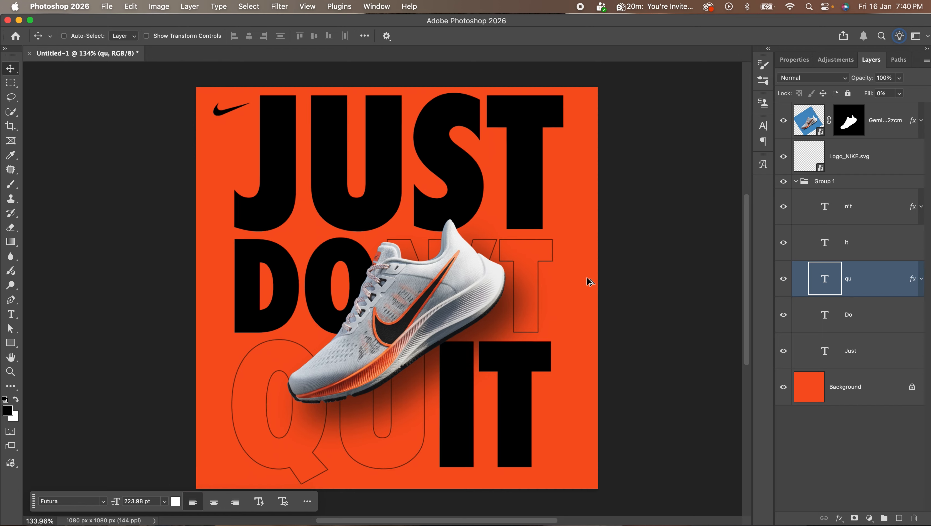
scroll(532, 275, up, 4)
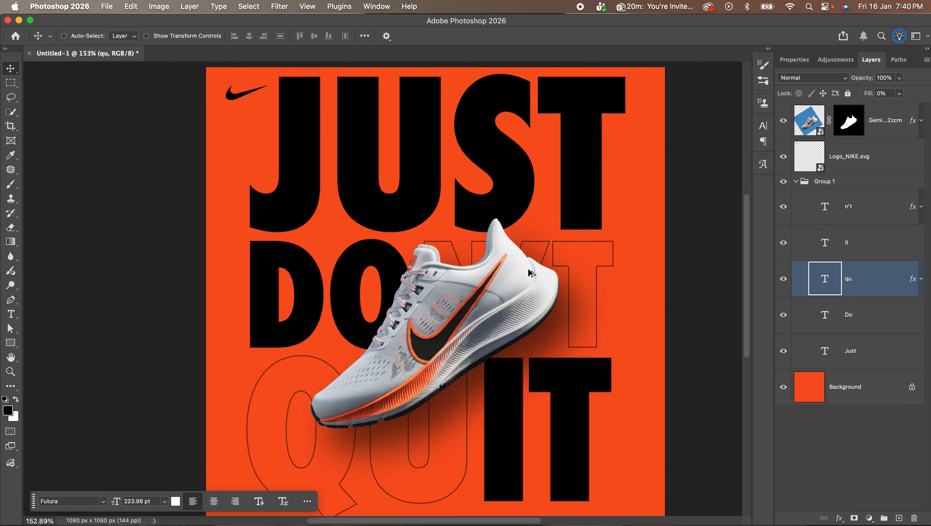
scroll(530, 274, down, 2)
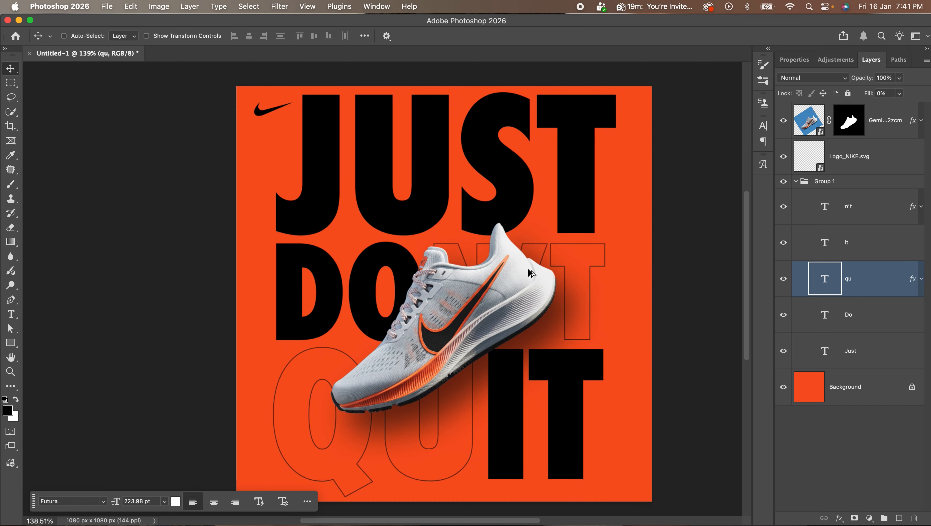
scroll(523, 278, down, 3)
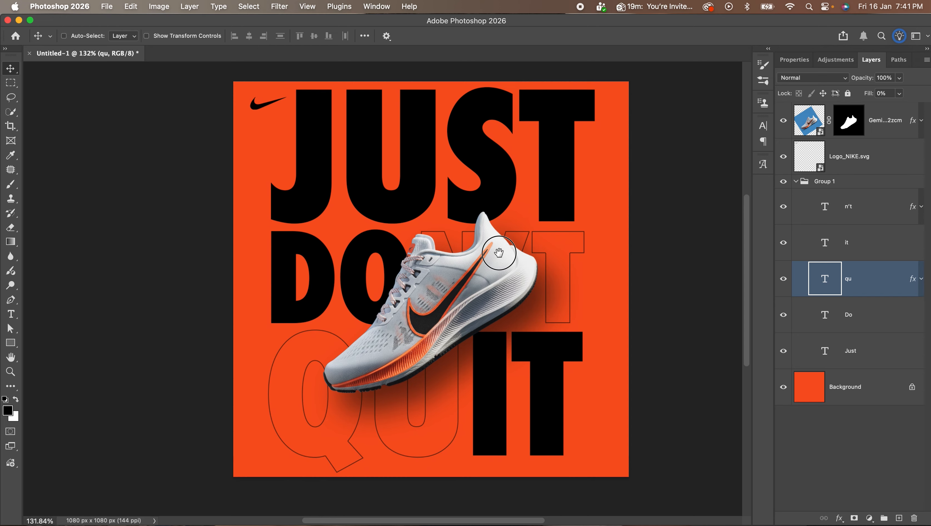
scroll(592, 235, up, 1)
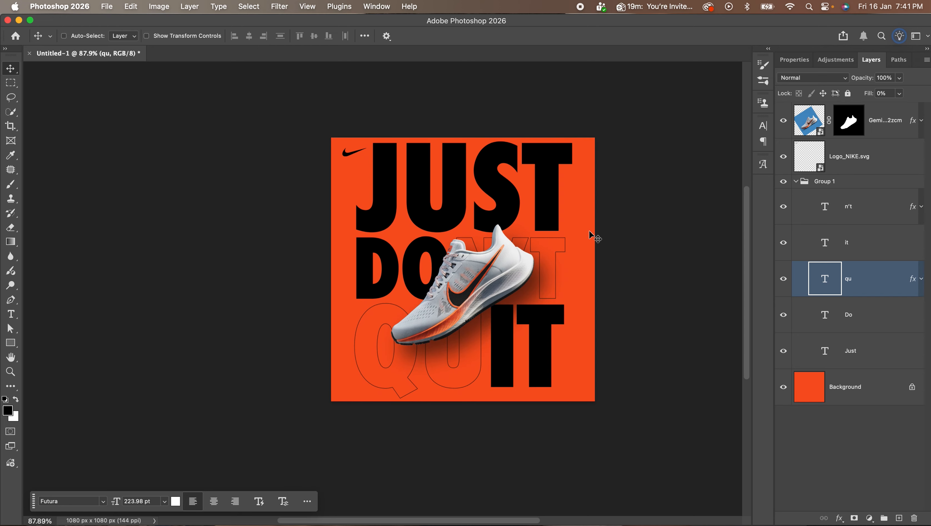
drag(588, 230, 501, 233)
scroll(502, 237, up, 2)
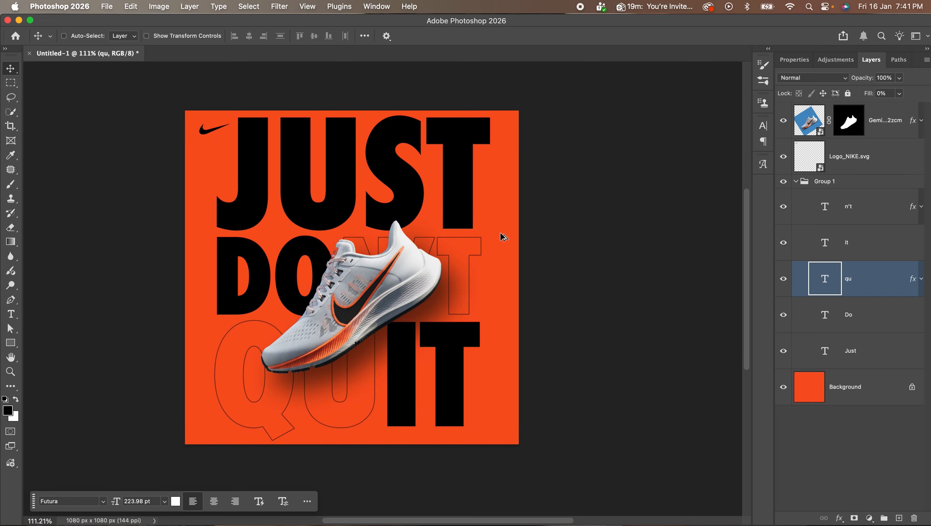
scroll(512, 244, down, 1)
scroll(511, 235, left, 2)
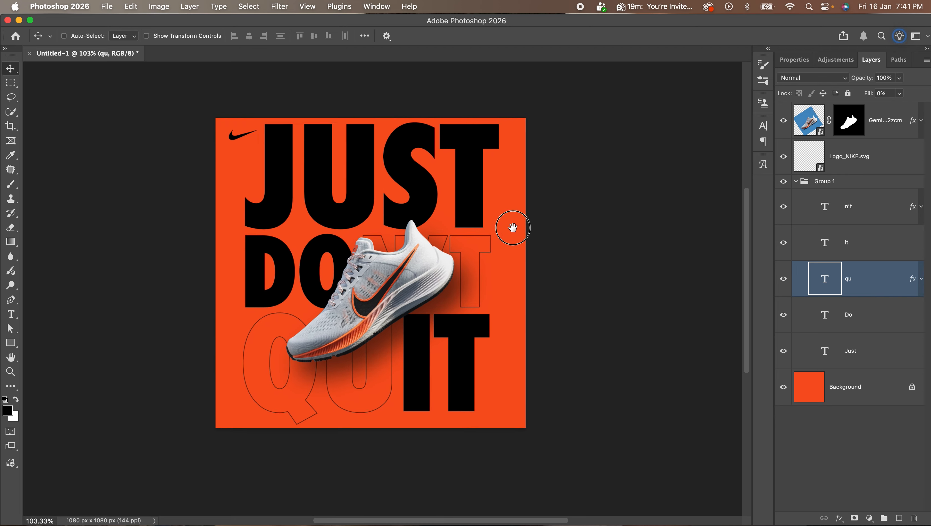